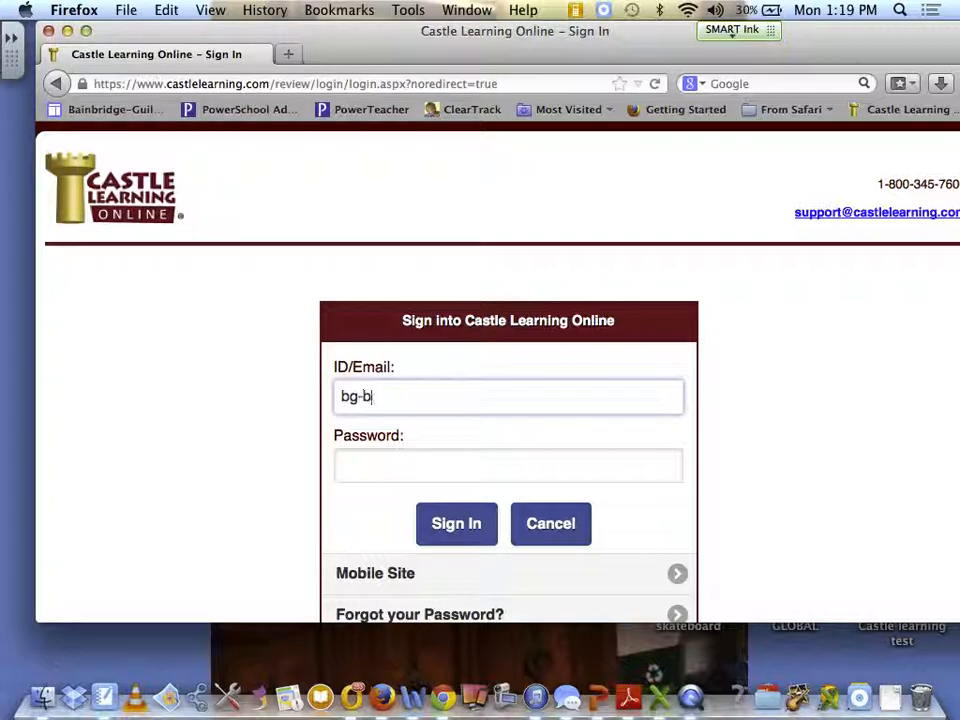
- Sign in with the teacher's login ID and password to reach Teacher Home
type("scherhauf")
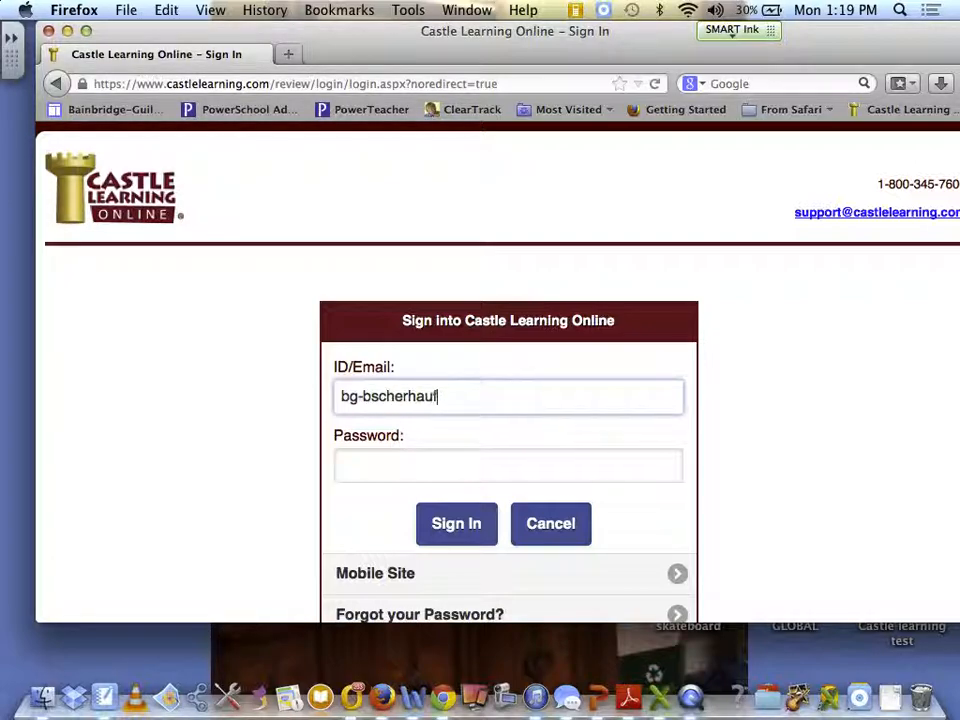
type("er")
key("Tab")
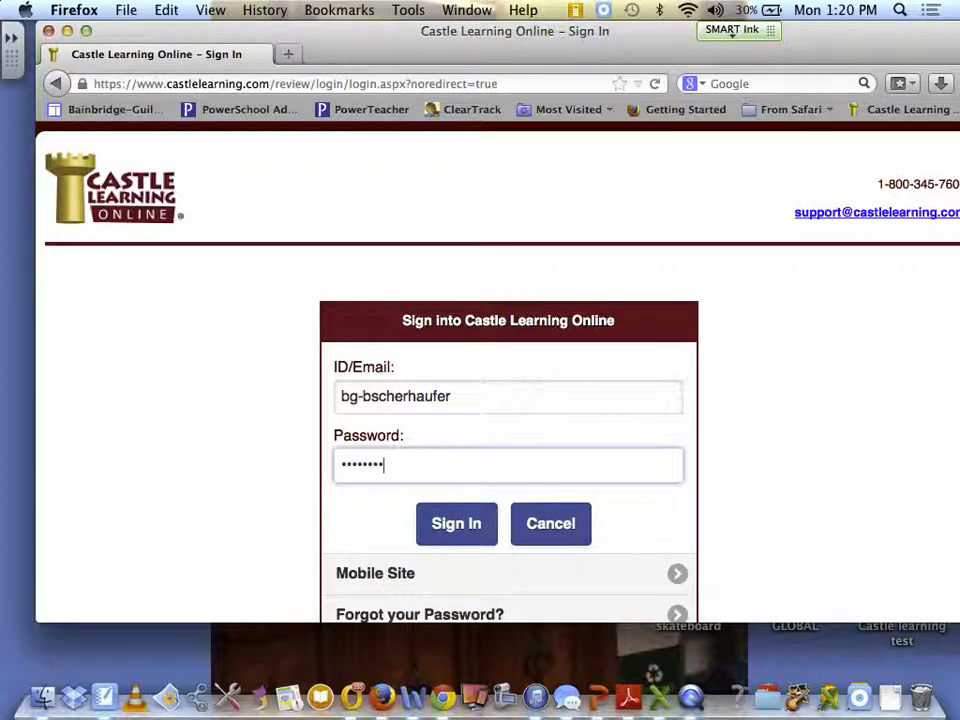
left_click(452, 540)
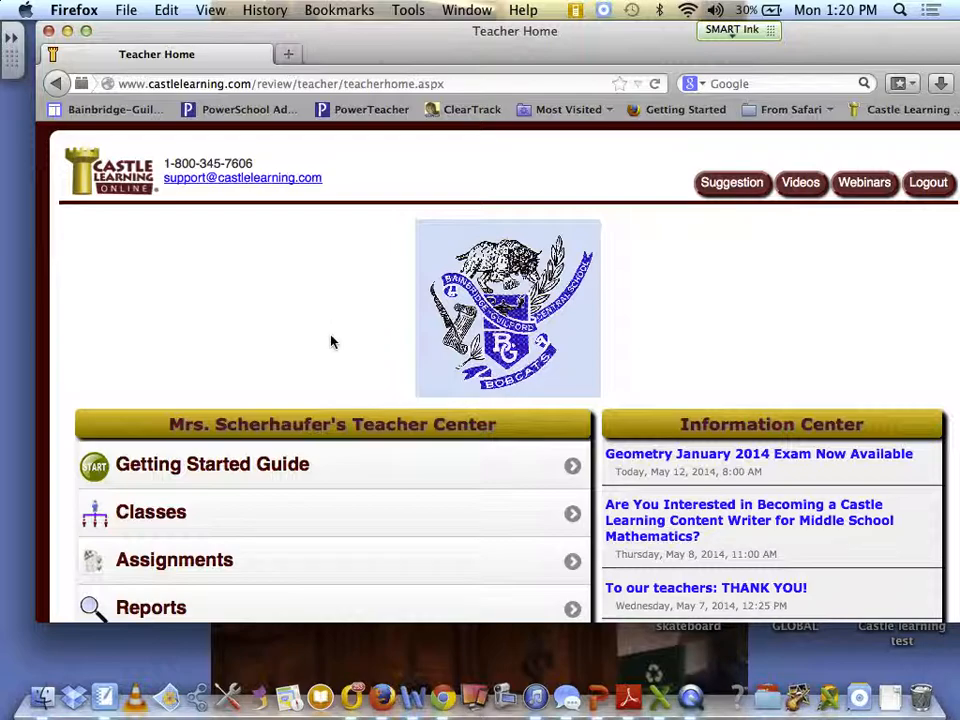
- Open the Classes list from the Teacher Center on Teacher Home
scroll(333, 341, "down", 2)
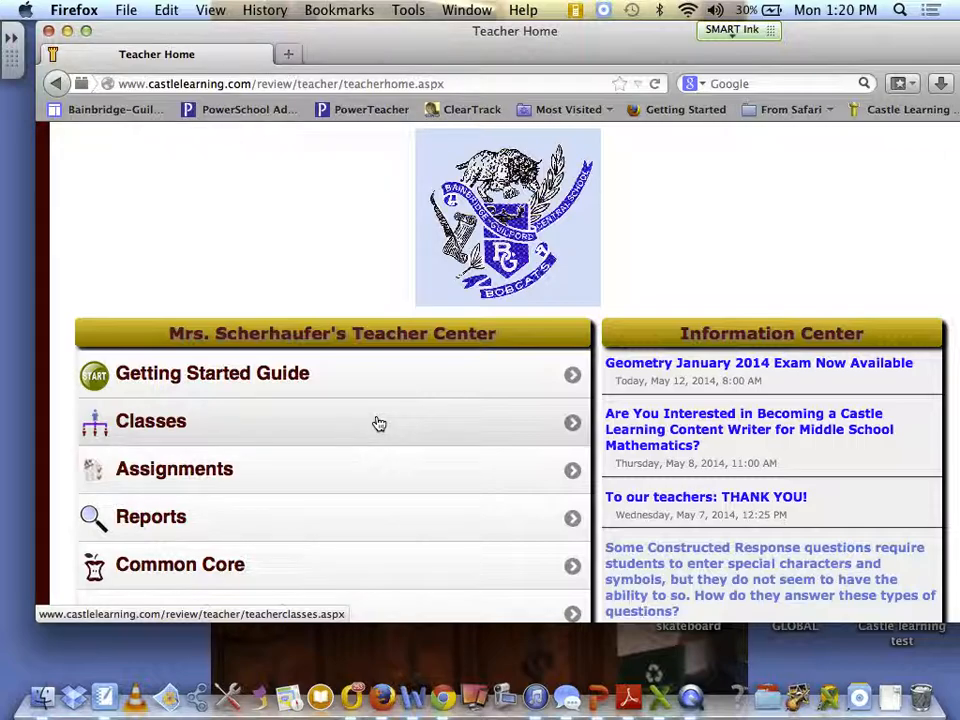
left_click(219, 420)
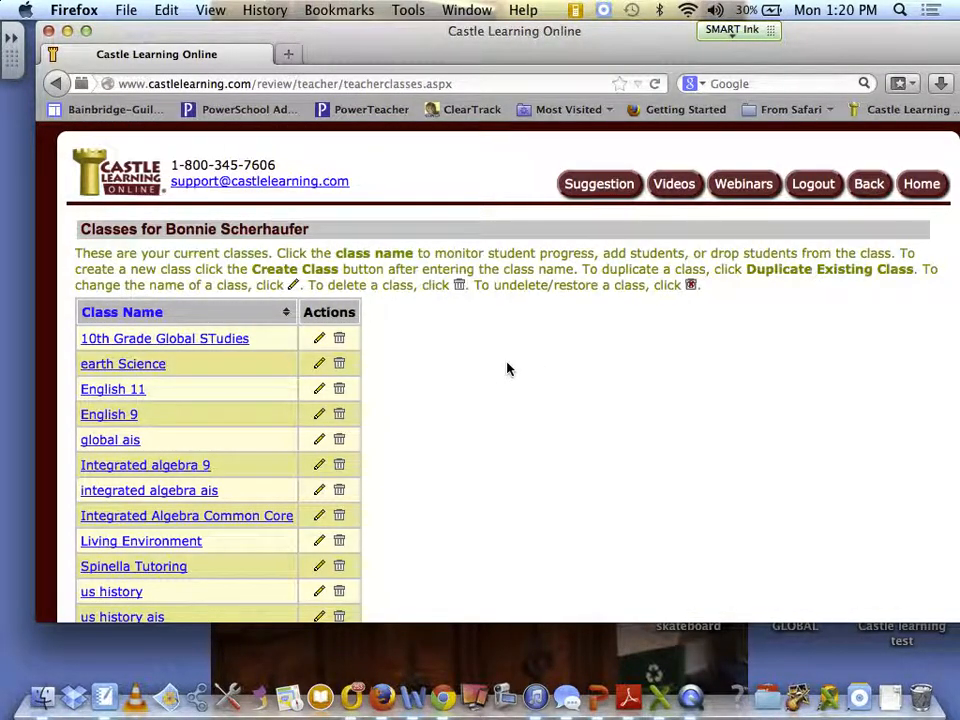
scroll(507, 369, "down", 3)
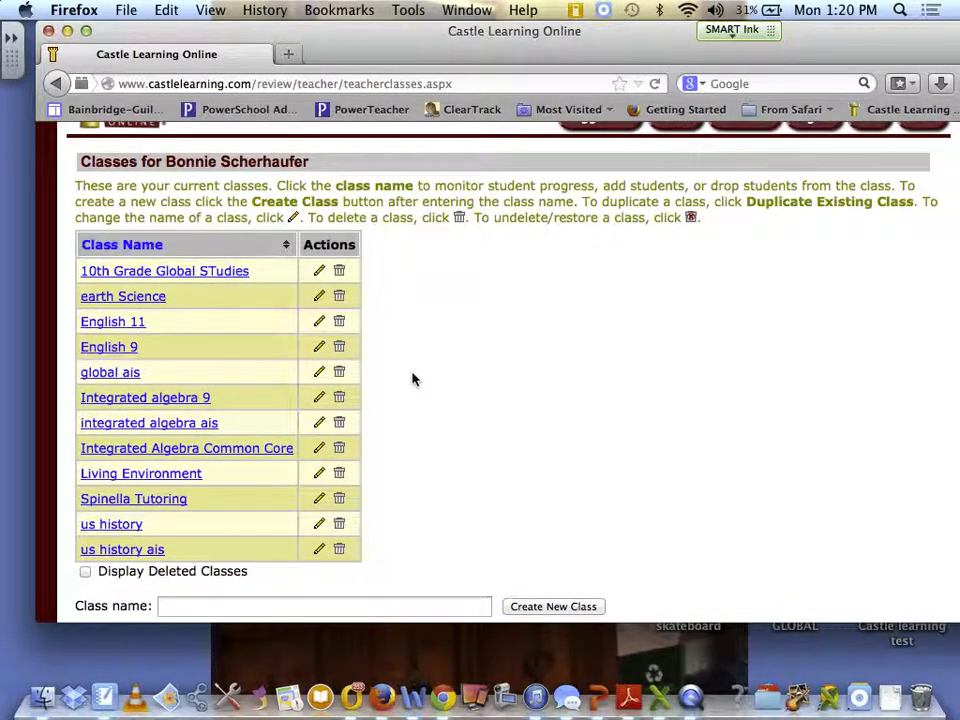
- Open the Living Environment class roster and go to its Add Students page
left_click(178, 478)
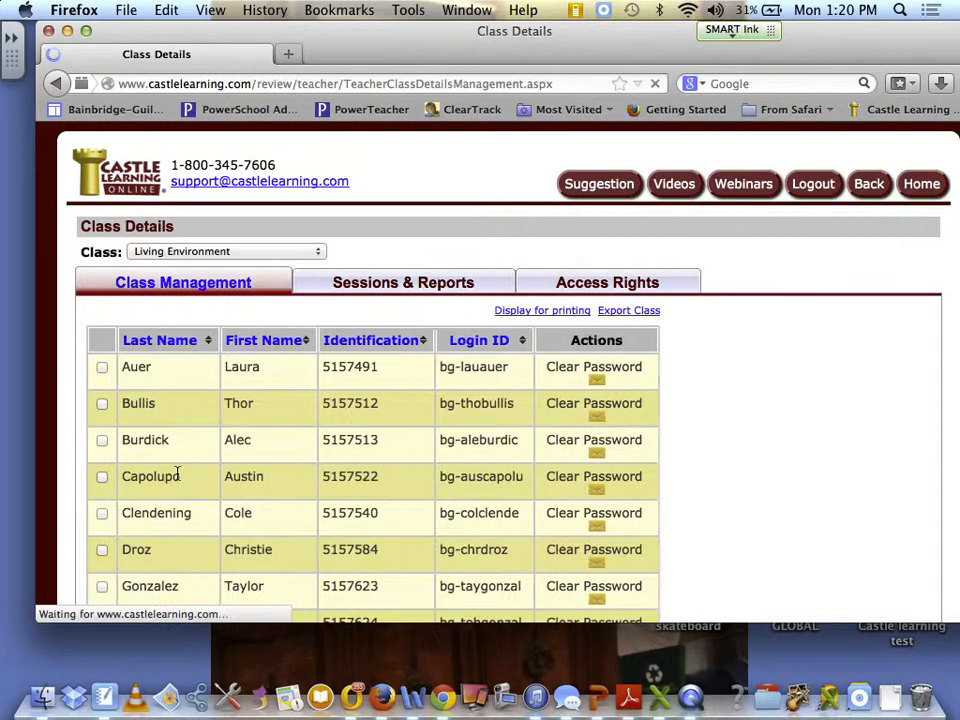
scroll(677, 357, "down", 10)
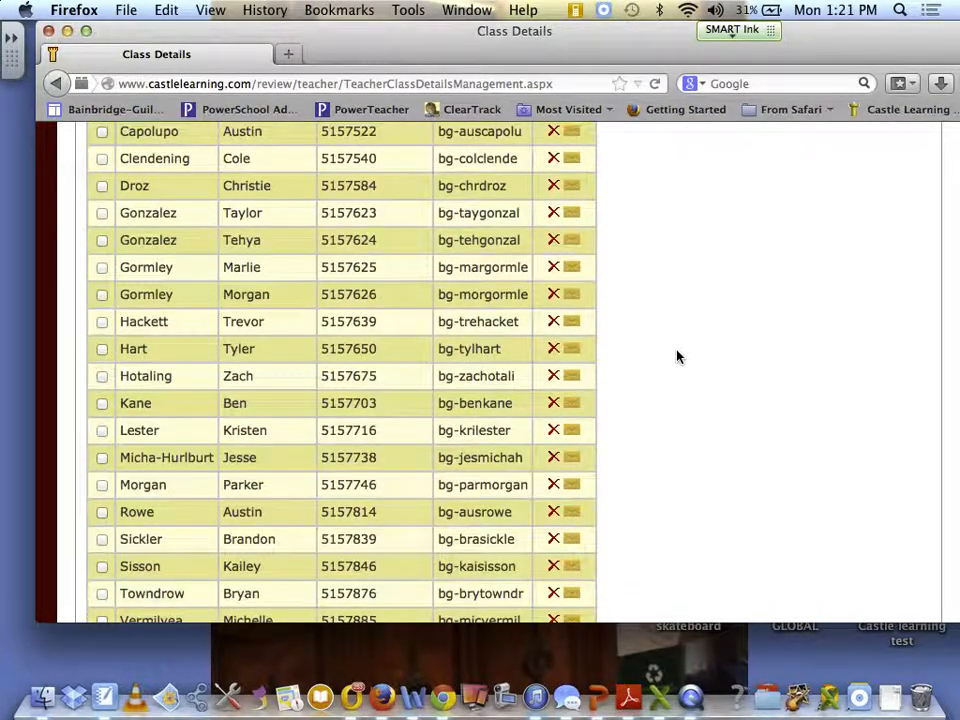
scroll(677, 357, "down", 5)
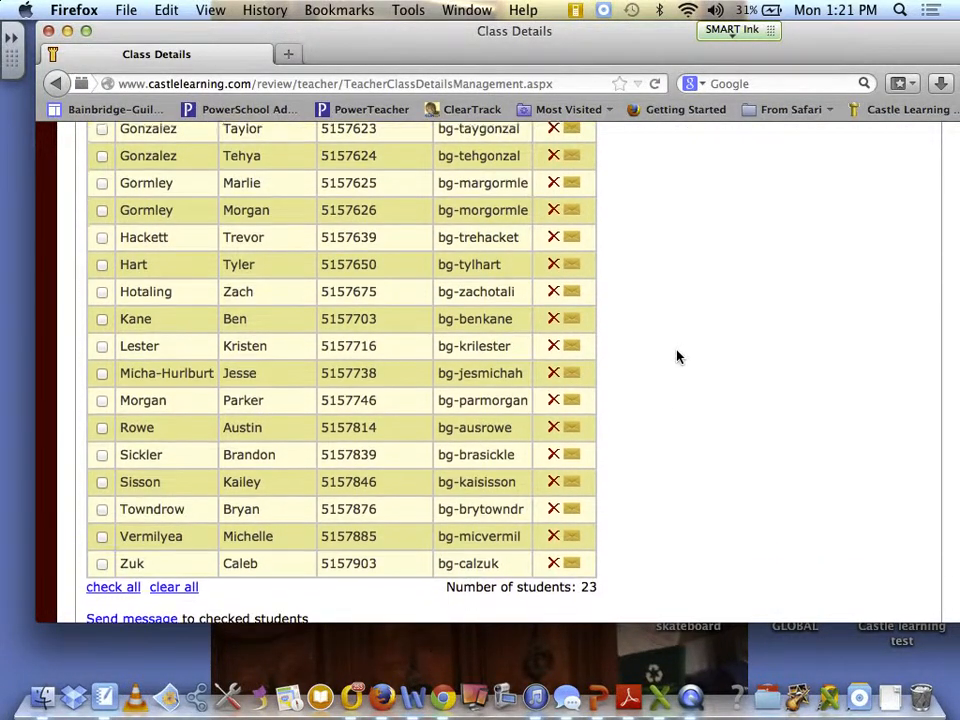
scroll(677, 357, "down", 4)
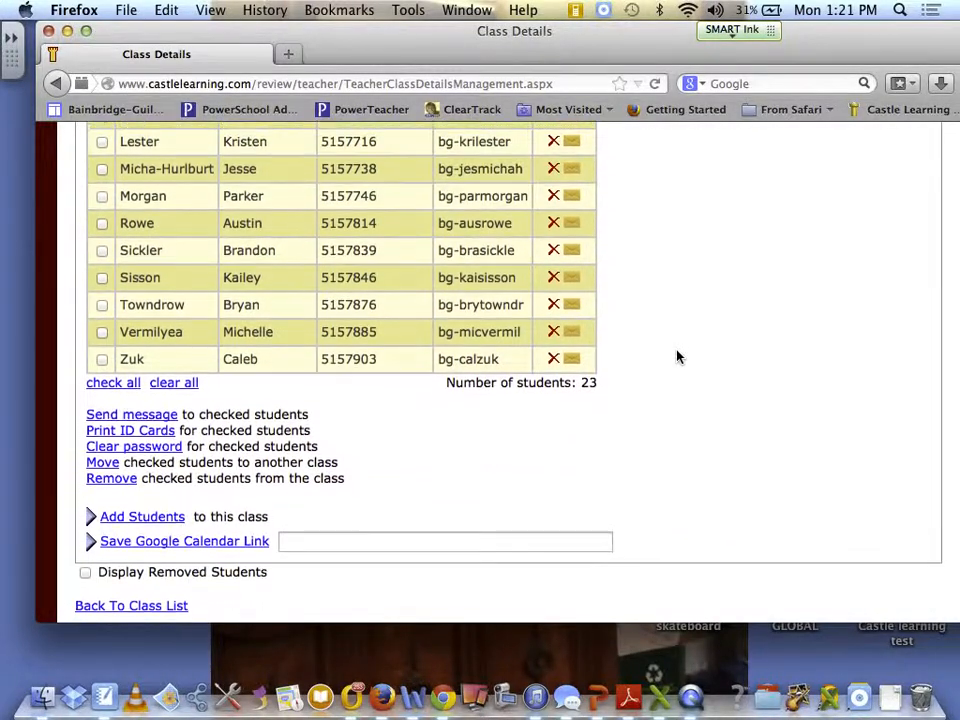
left_click(156, 518)
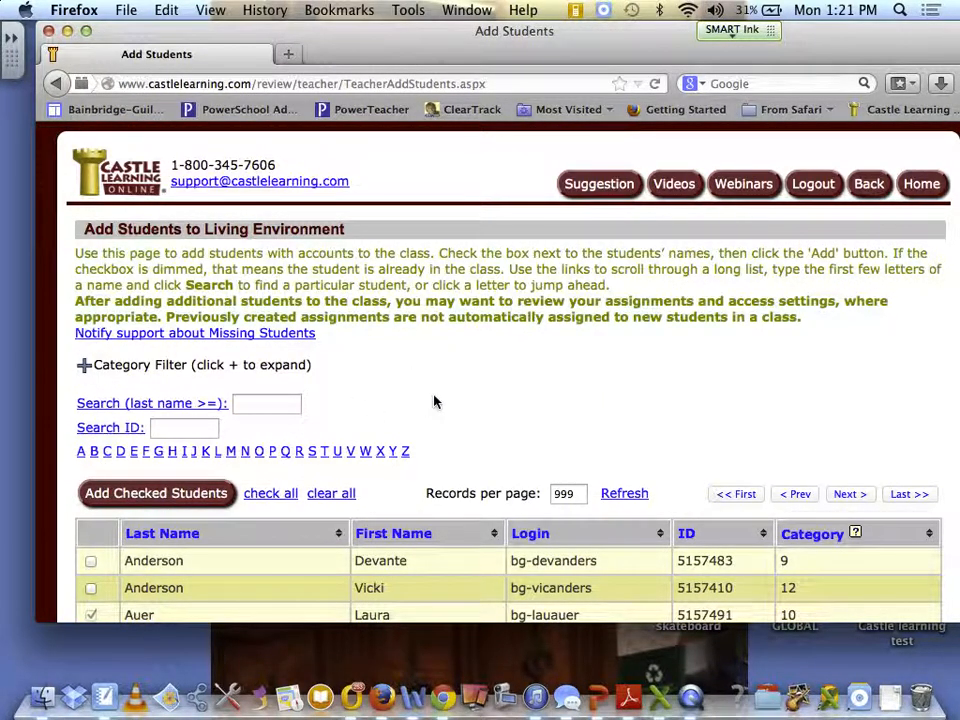
- Sort the available students by the Category column
scroll(434, 402, "down", 3)
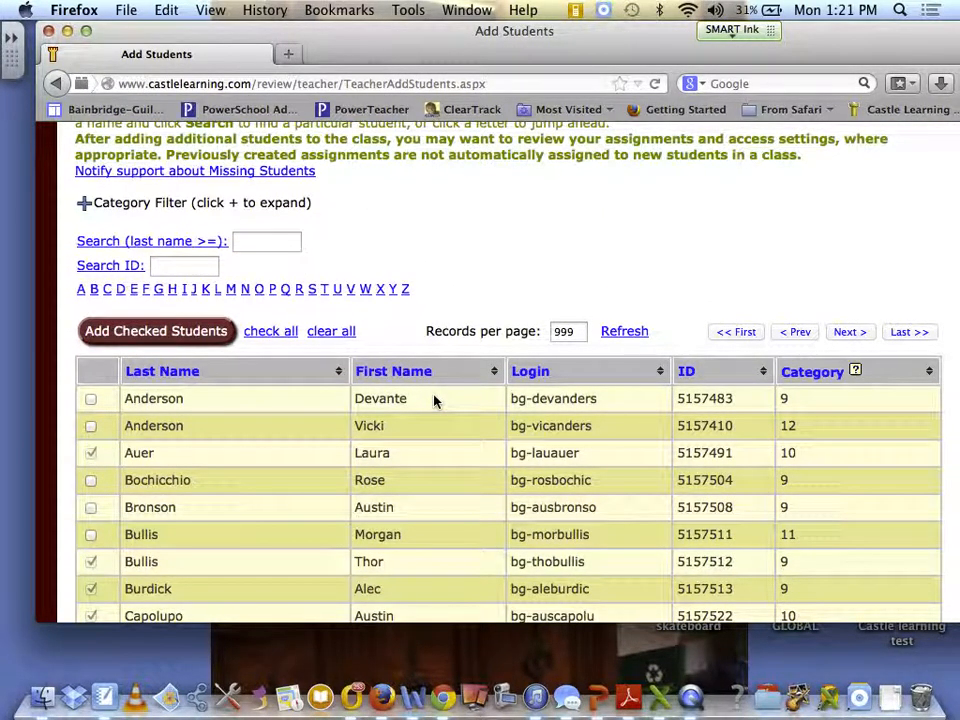
left_click(925, 373)
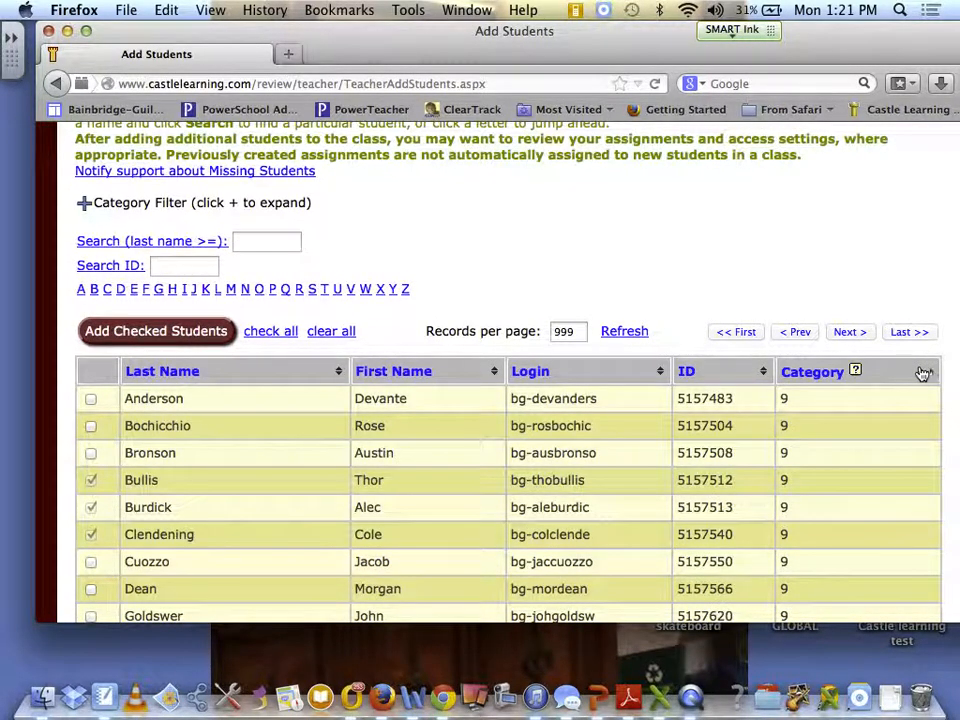
scroll(912, 373, "down", 3)
scroll(910, 373, "down", 2)
scroll(910, 373, "down", 3)
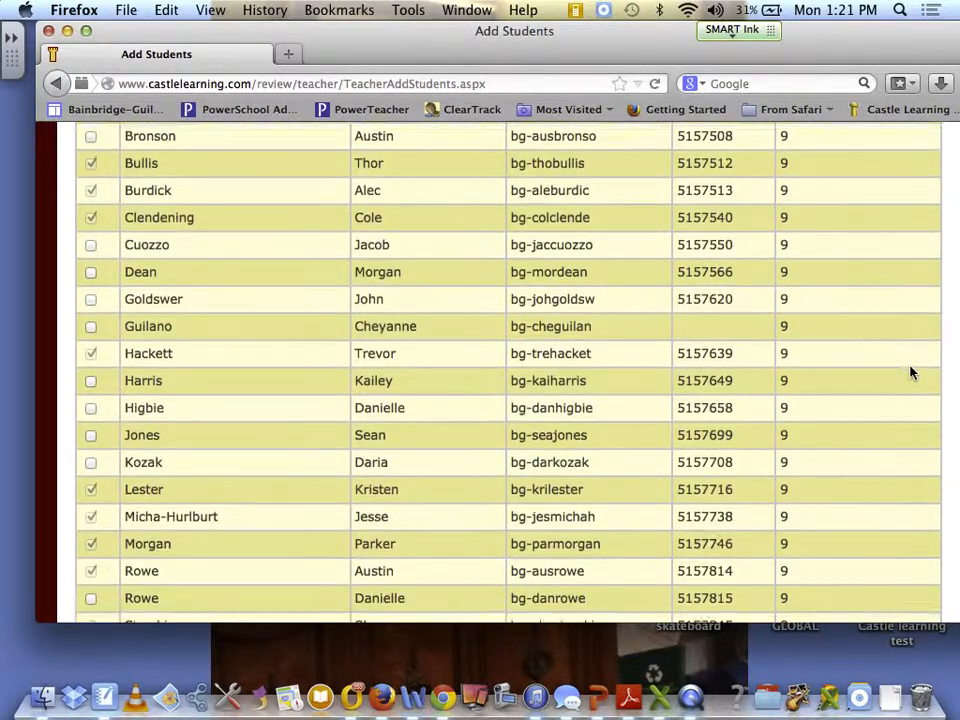
scroll(910, 373, "down", 1)
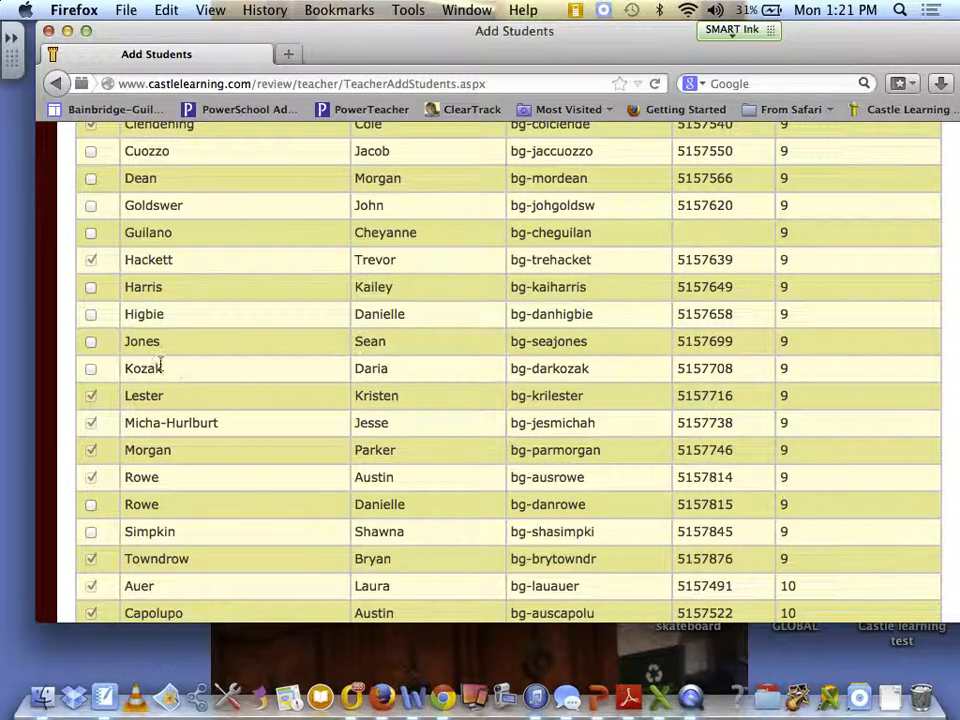
- Check two more grade-9 students to add to Living Environment
left_click(91, 369)
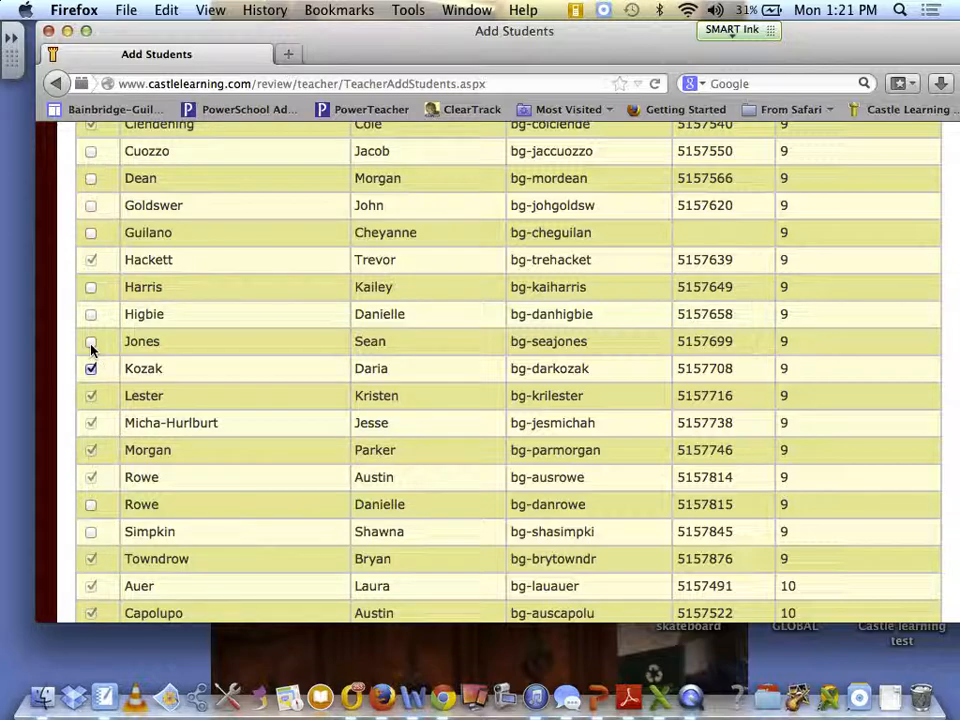
left_click(91, 343)
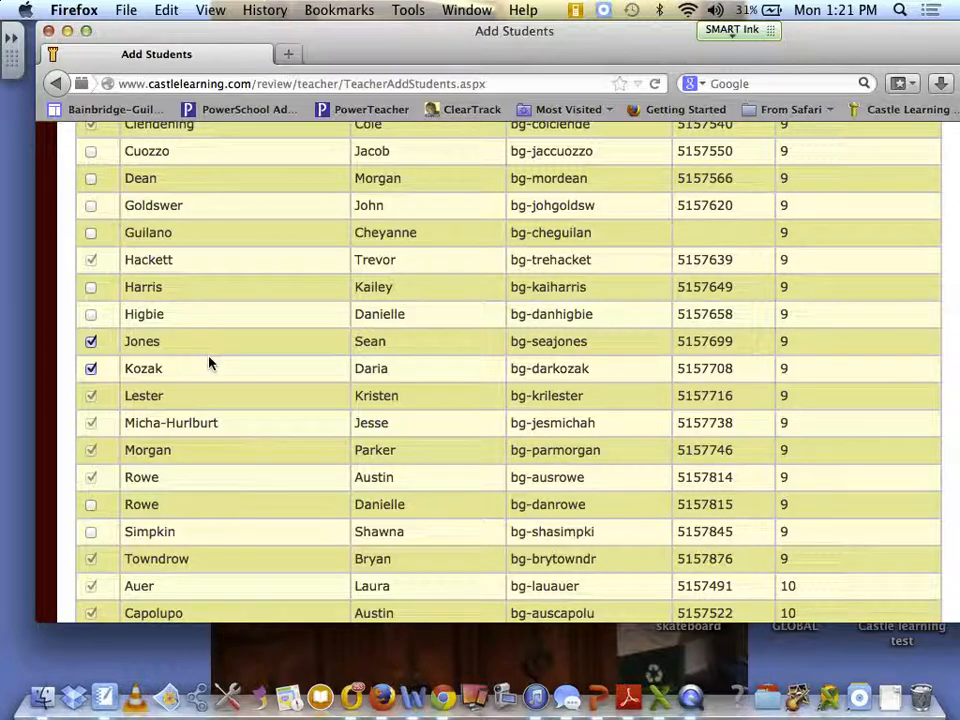
scroll(209, 363, "down", 5)
scroll(209, 363, "down", 15)
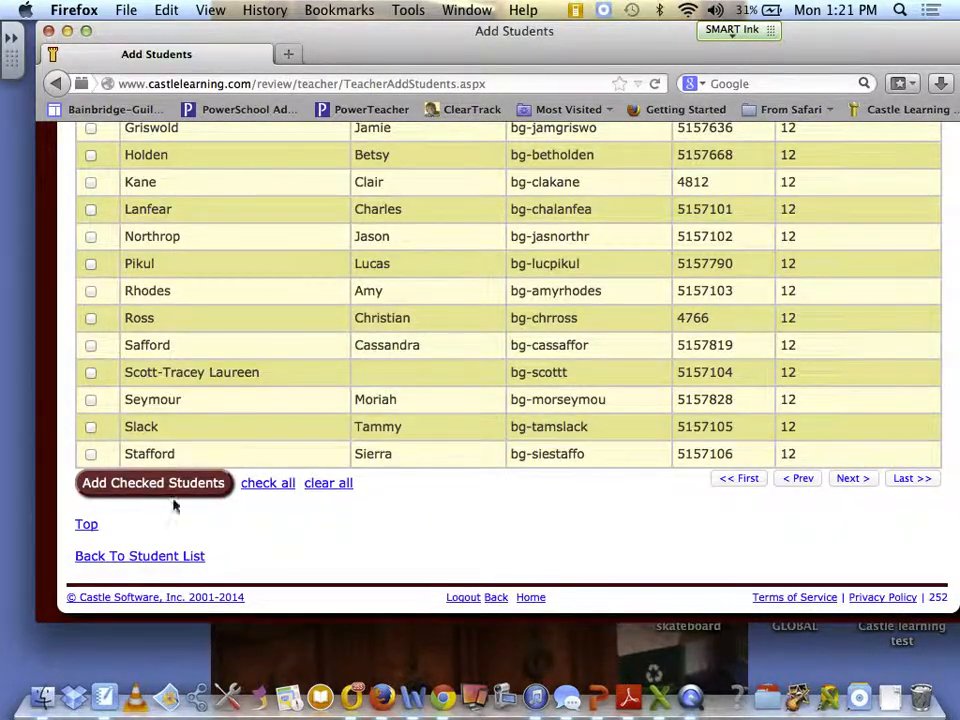
- Add the checked students so Living Environment lists 25, then return to Teacher Home
left_click(167, 484)
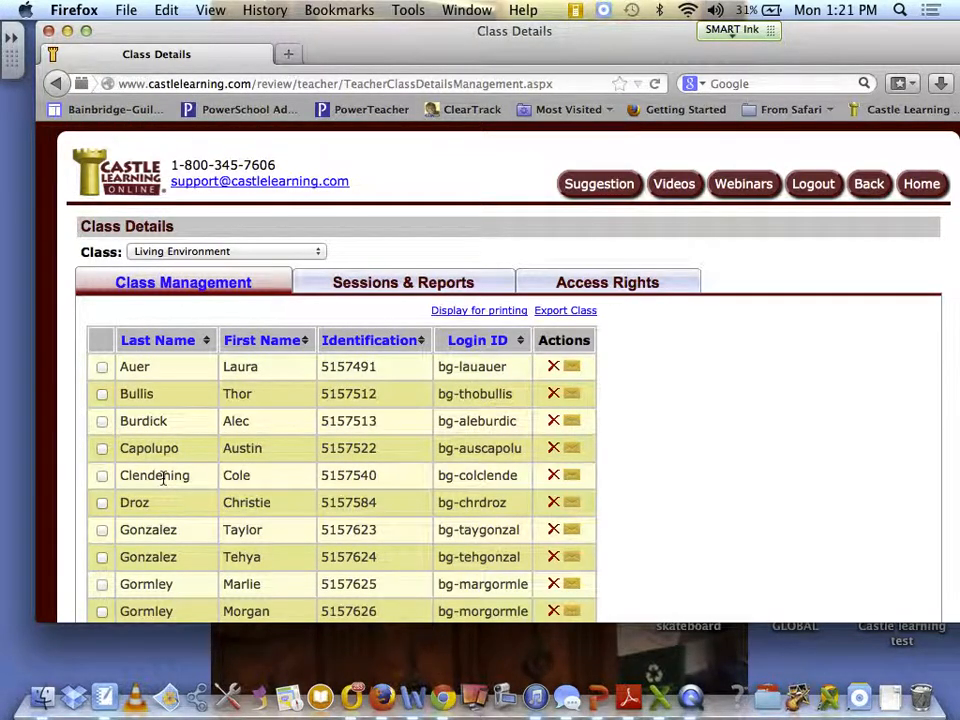
scroll(724, 391, "down", 8)
scroll(724, 391, "down", 3)
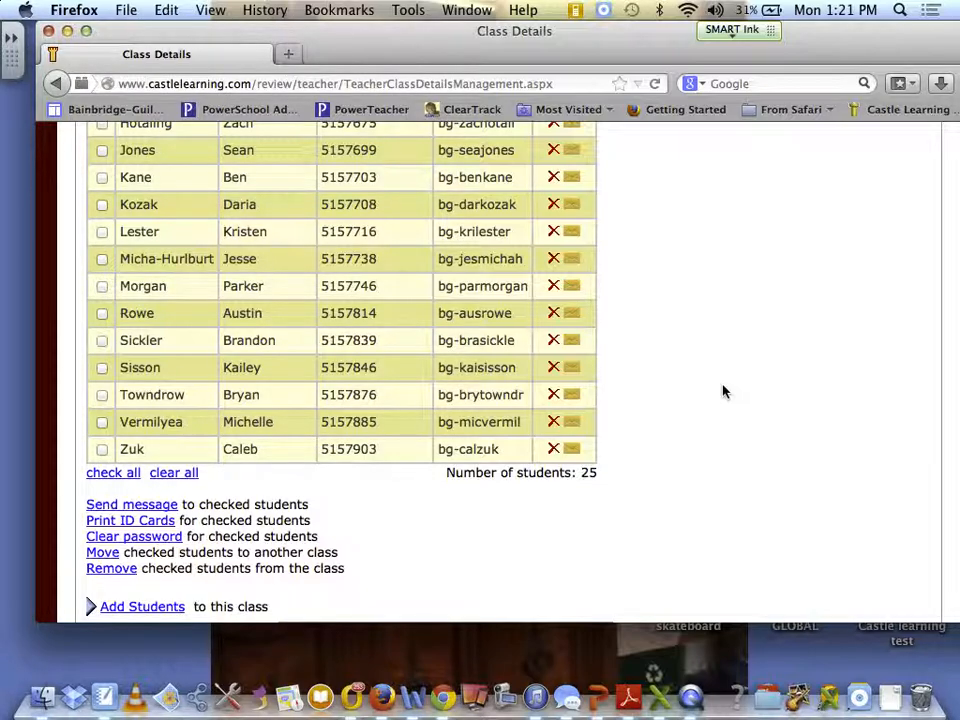
scroll(724, 391, "up", 10)
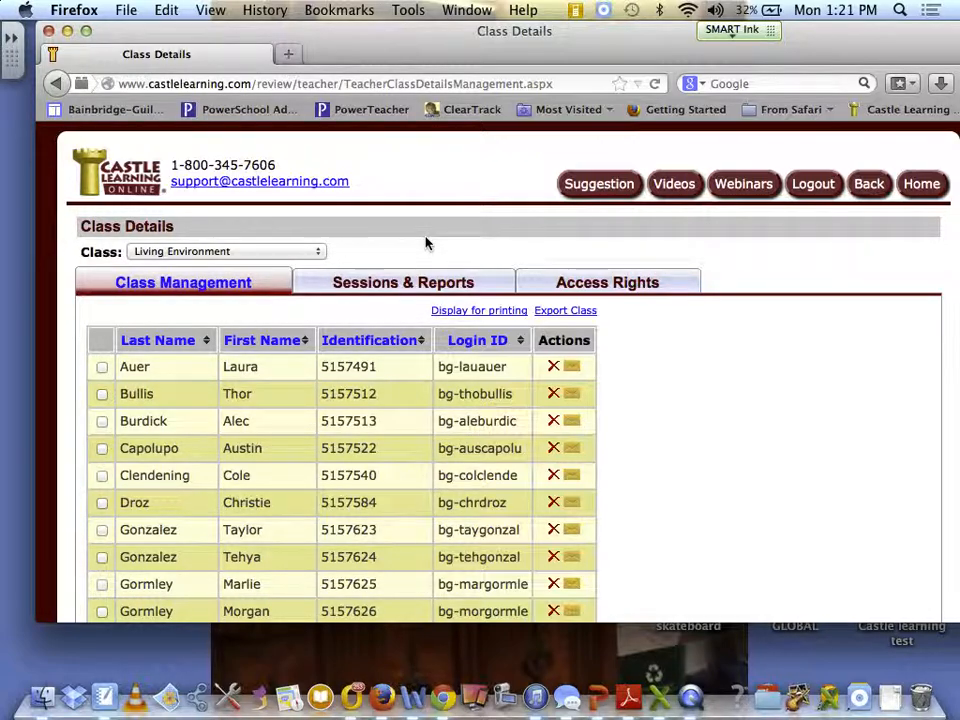
left_click(921, 186)
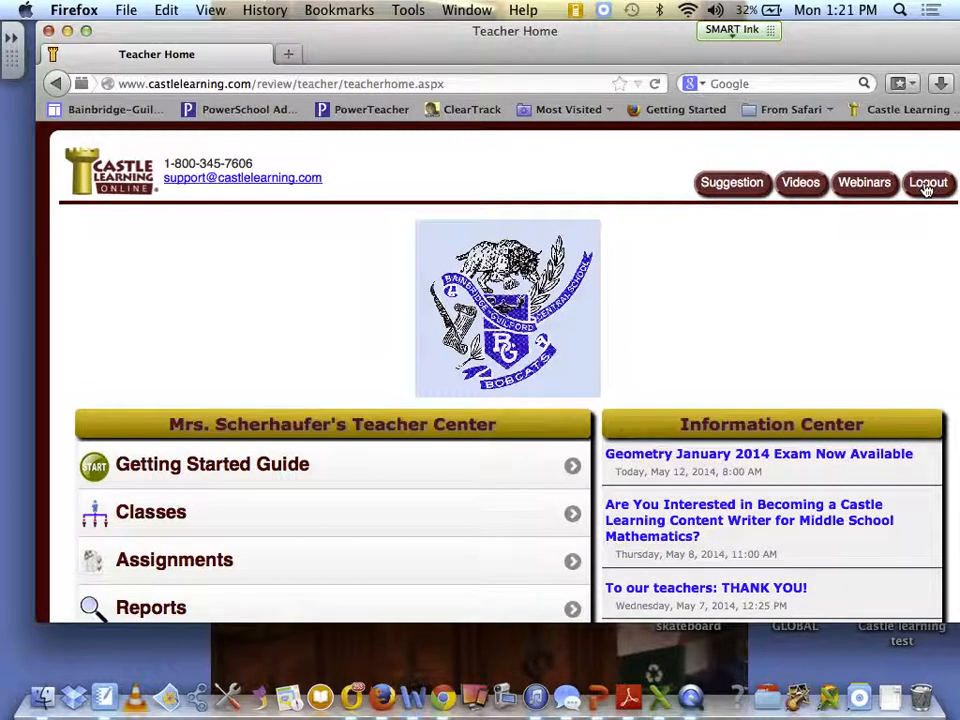
- Go to Assignments and choose the Biology/Living Environment course
left_click(275, 559)
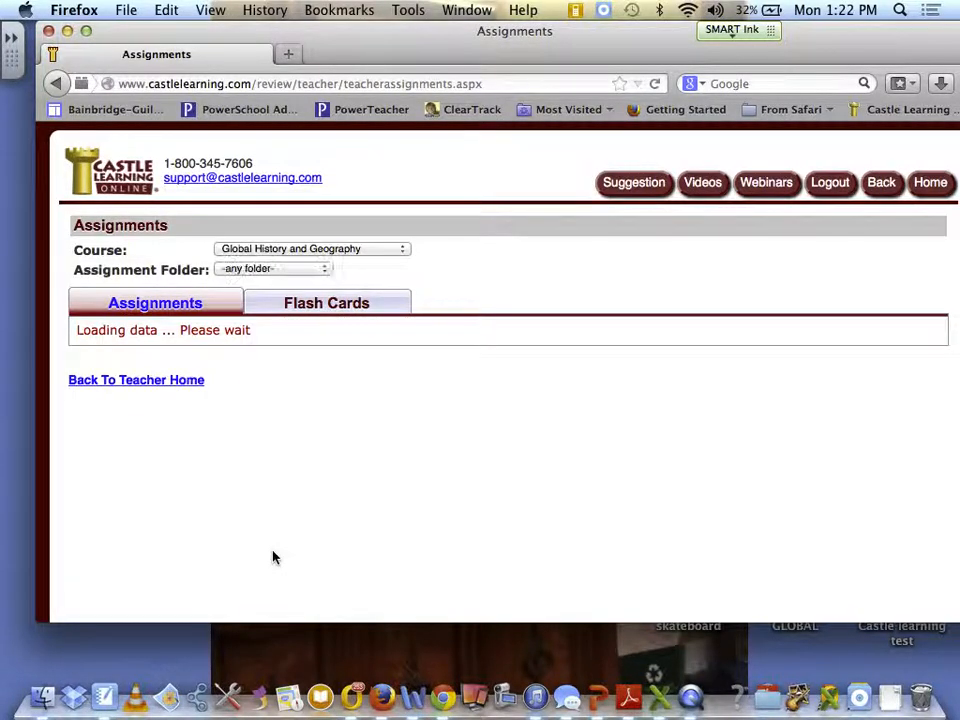
left_click(402, 250)
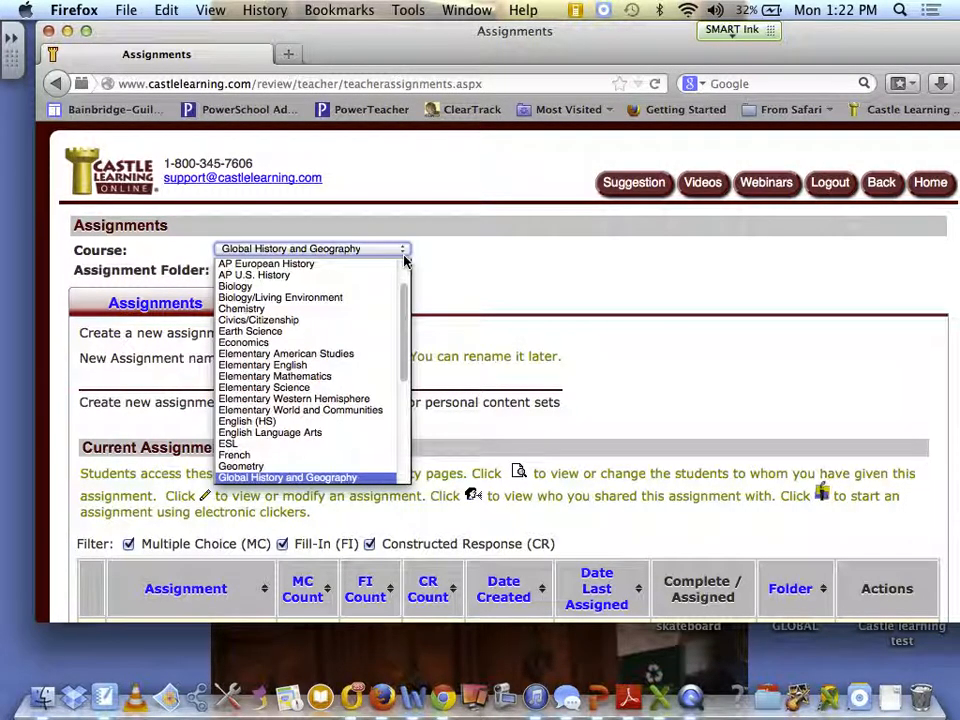
scroll(354, 340, "down", 3)
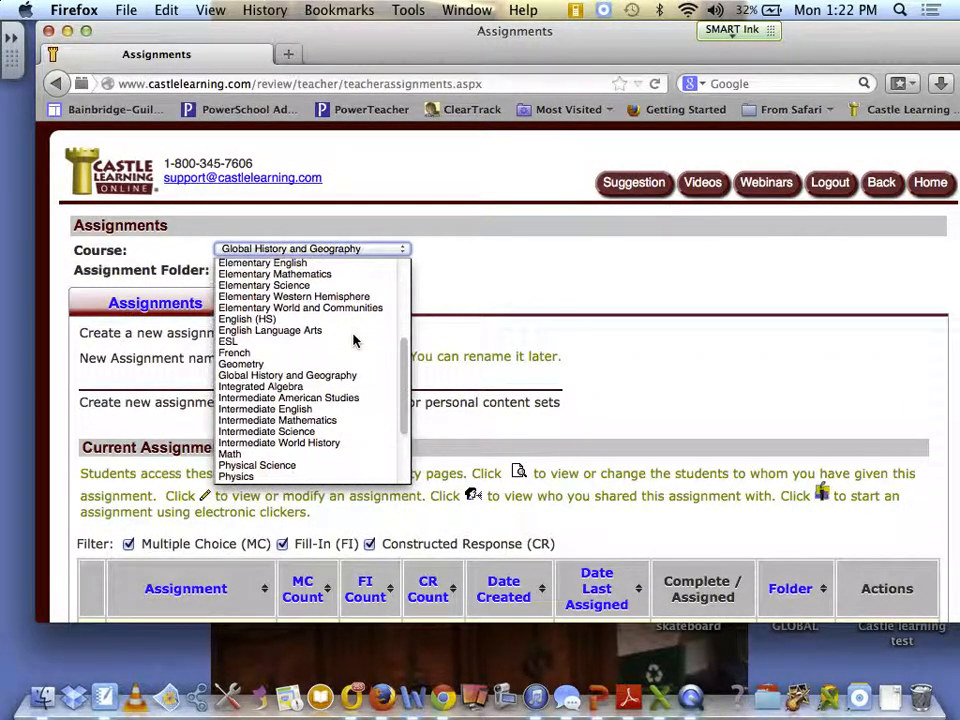
scroll(354, 340, "down", 2)
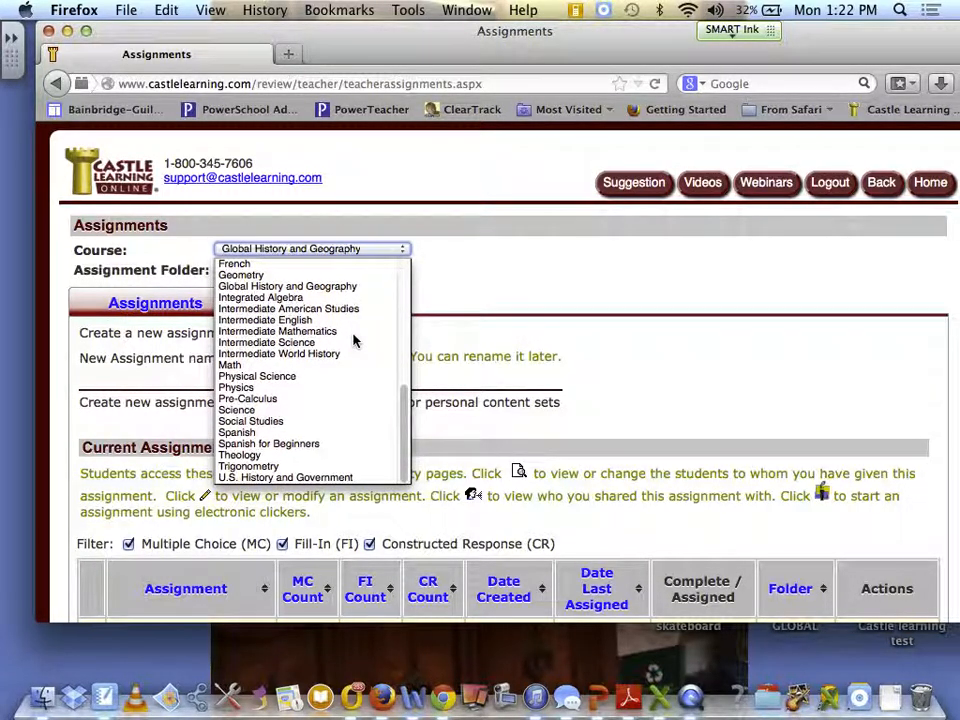
scroll(305, 419, "up", 2)
scroll(305, 410, "up", 5)
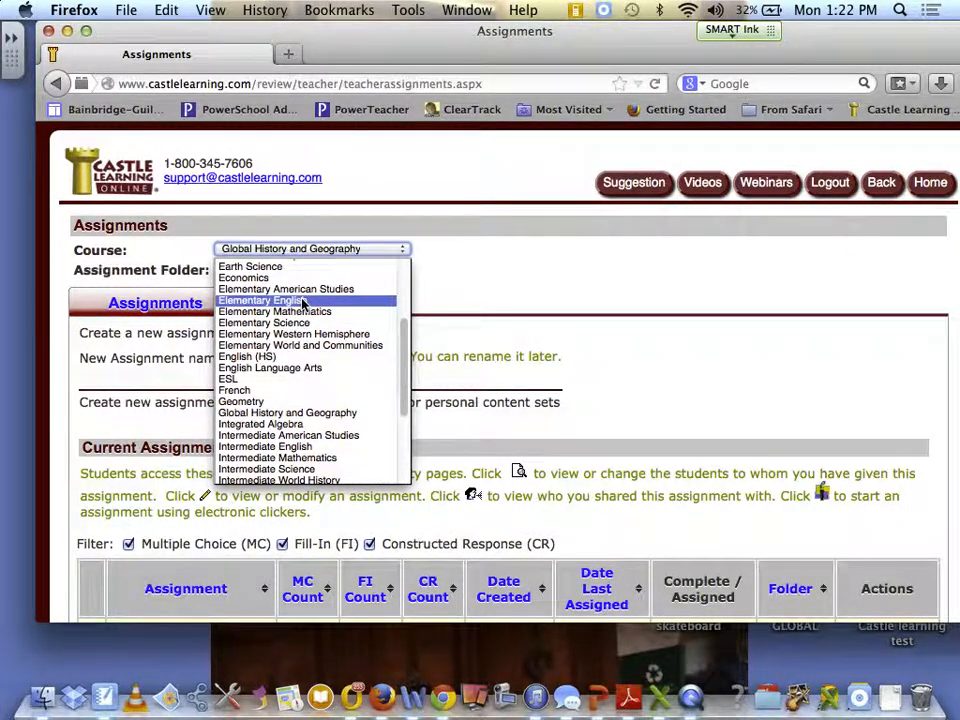
scroll(303, 305, "up", 1)
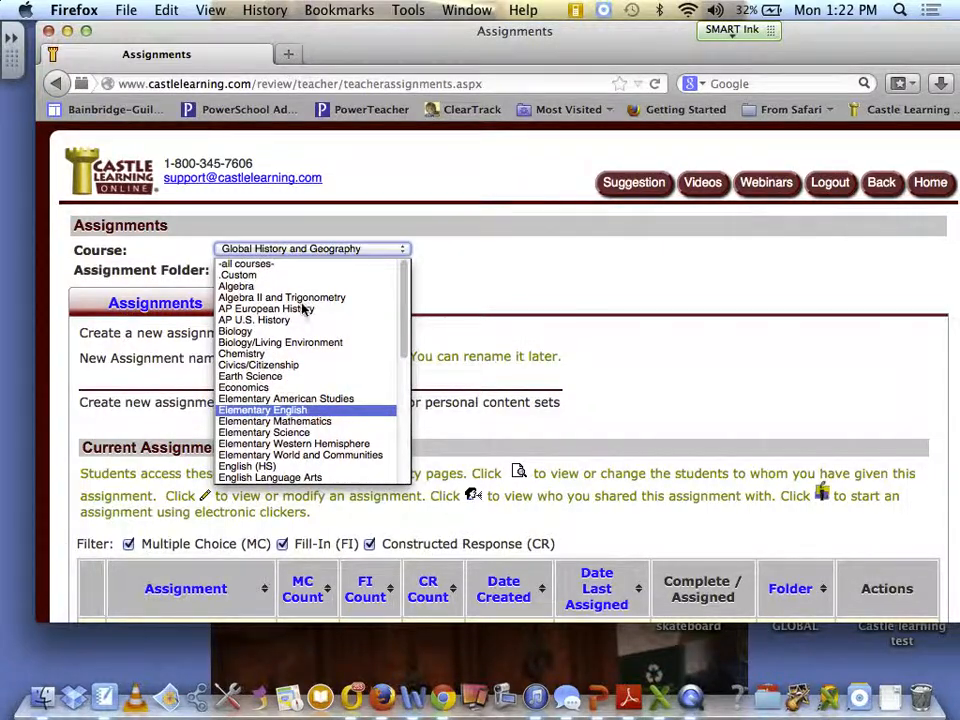
left_click(310, 343)
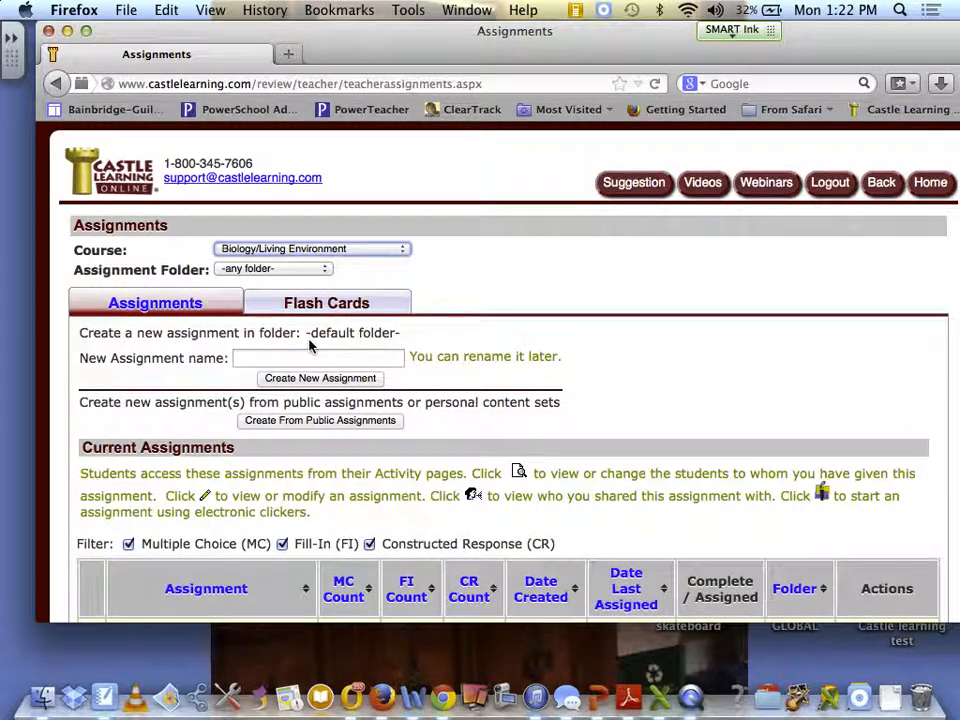
- Create a new assignment named 'Practice Regents'
left_click(321, 356)
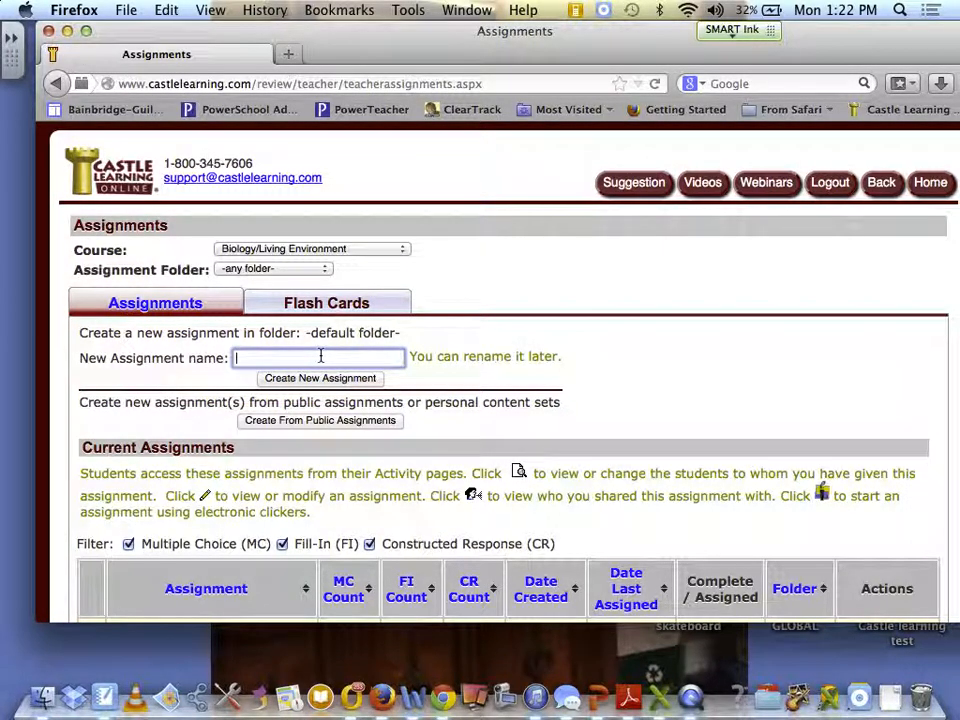
type("Practice")
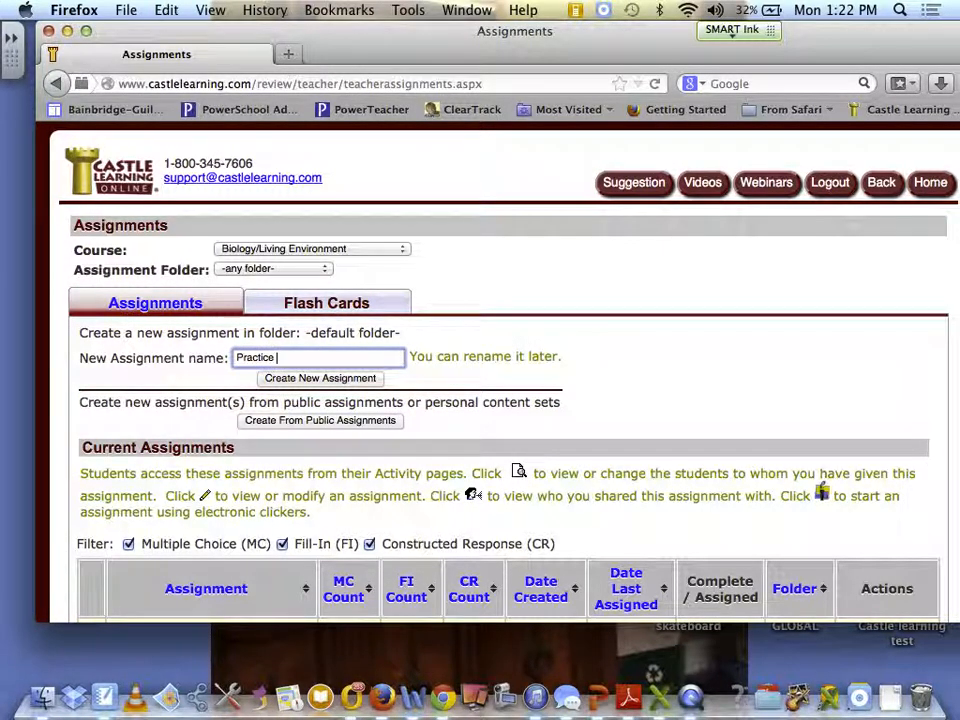
type(" Regents")
left_click(318, 379)
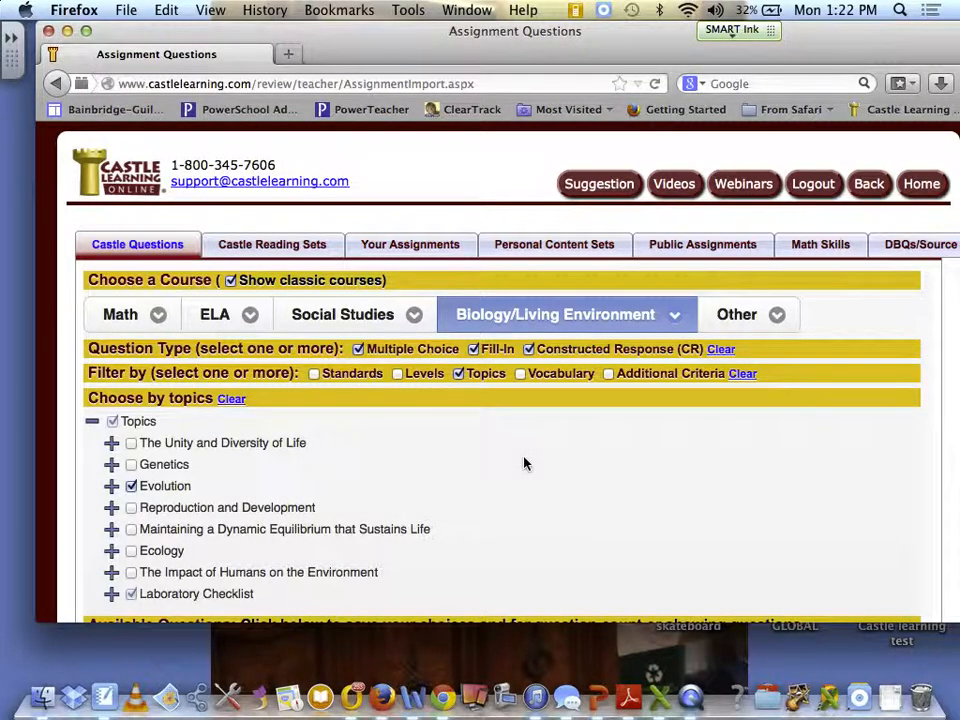
- Include vocabulary and Ecology topics in the search, excluding Evolution and Laboratory Checklist
scroll(524, 462, "down", 3)
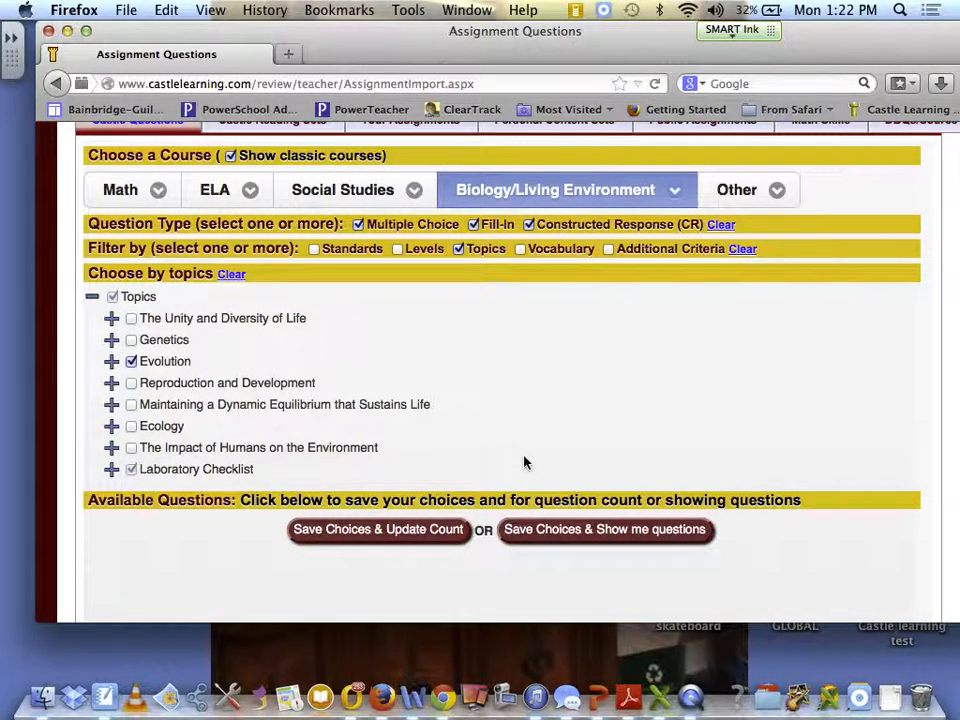
left_click(521, 250)
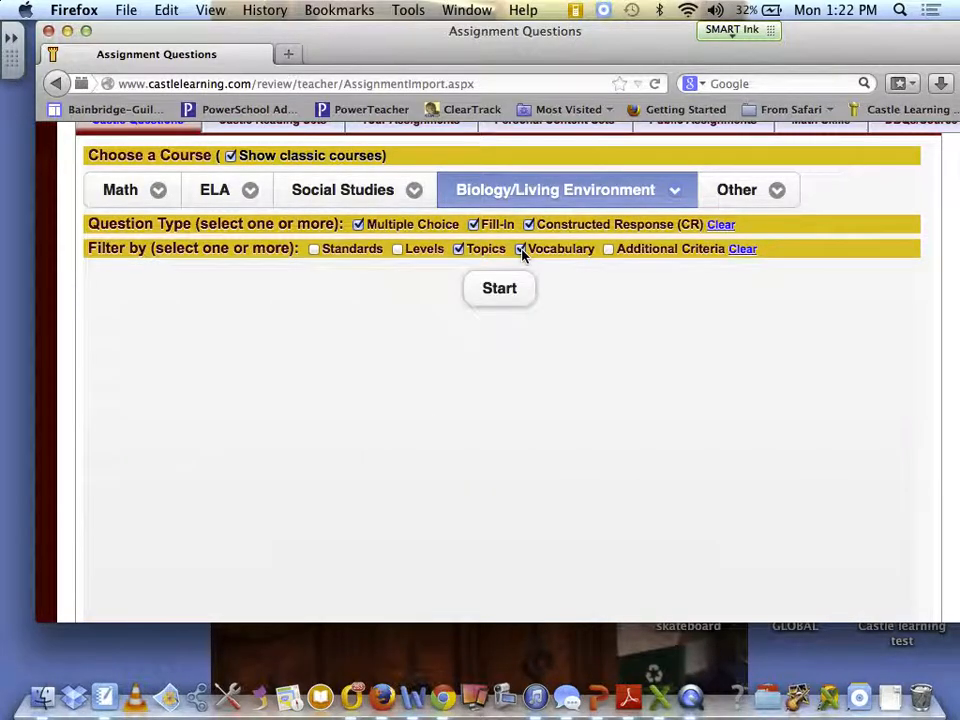
left_click(514, 298)
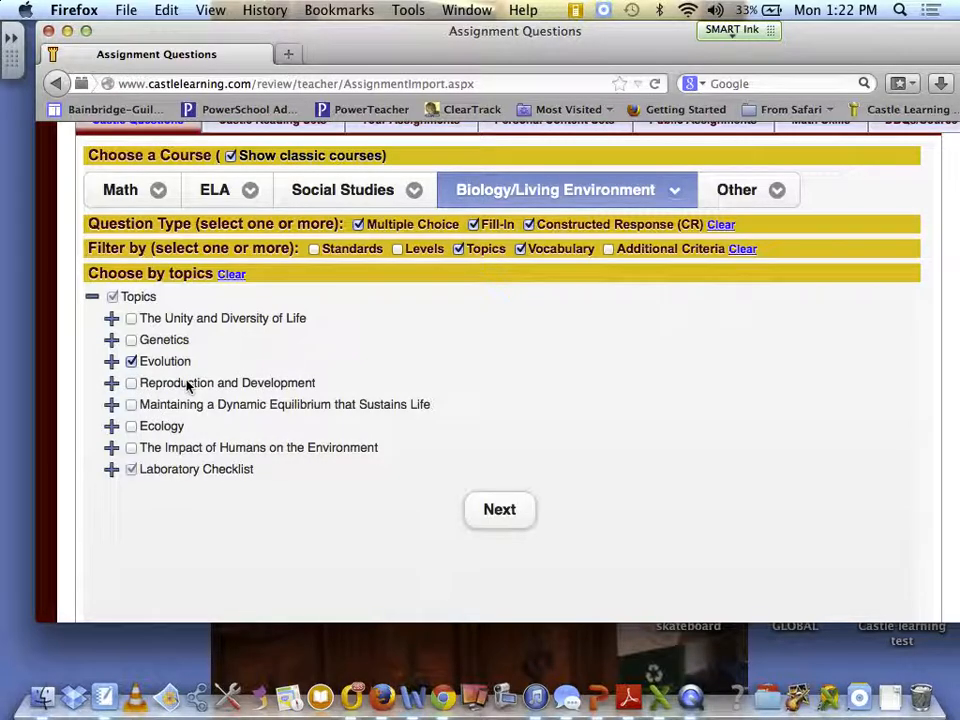
left_click(131, 426)
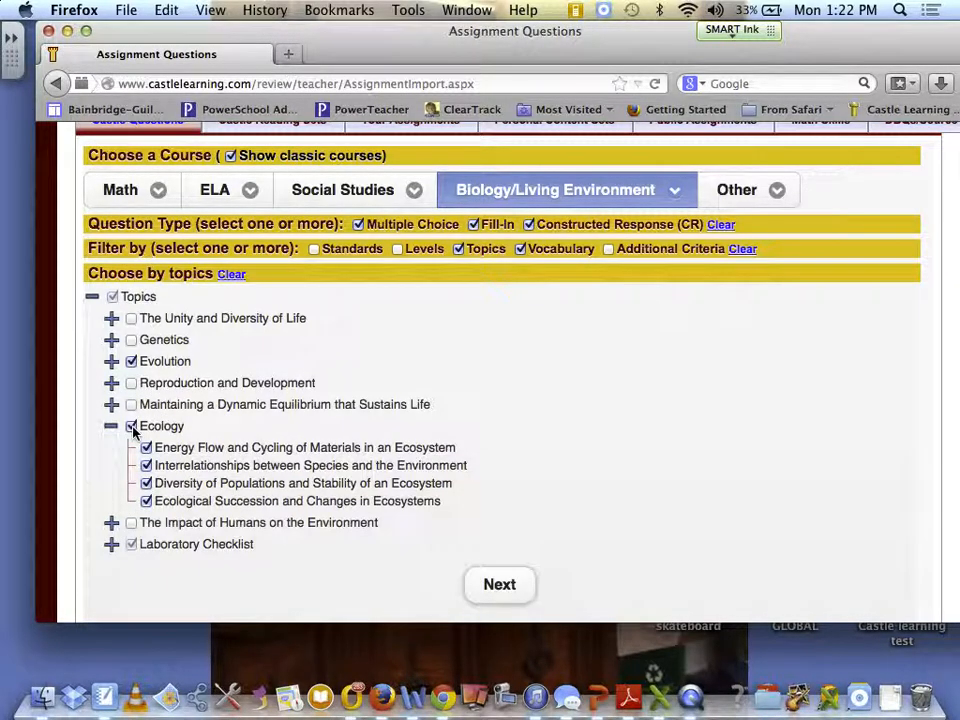
left_click(131, 362)
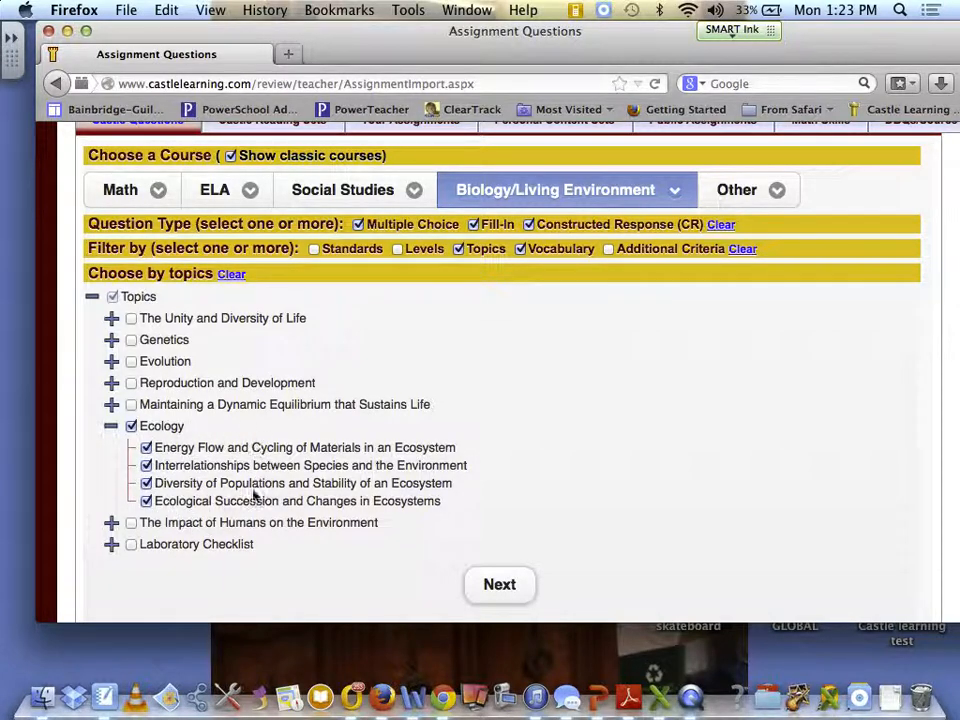
left_click(497, 588)
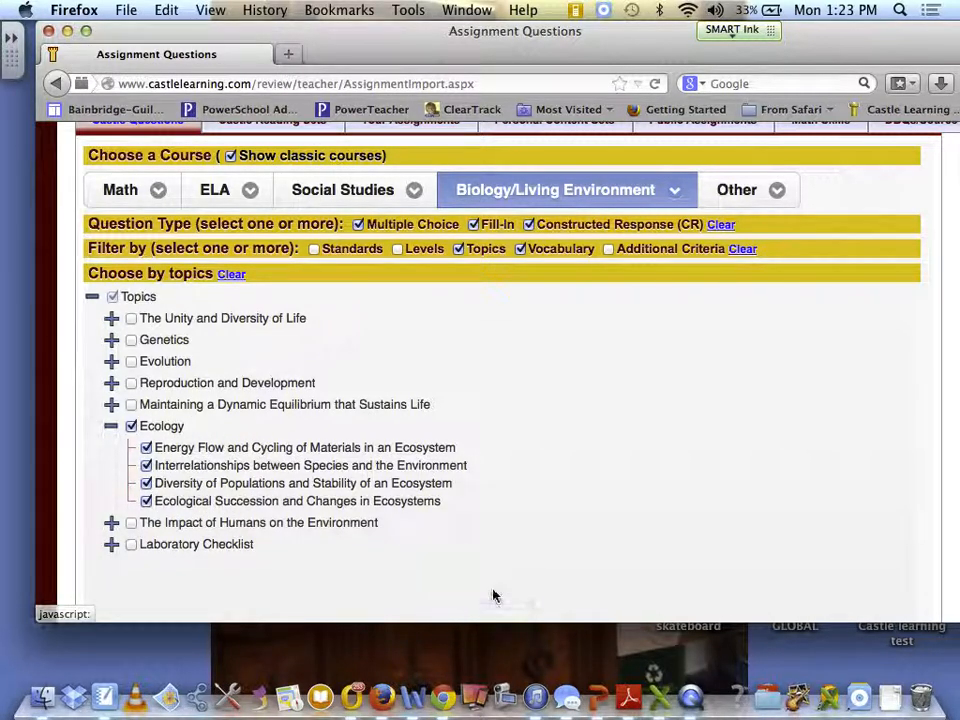
scroll(476, 478, "down", 5)
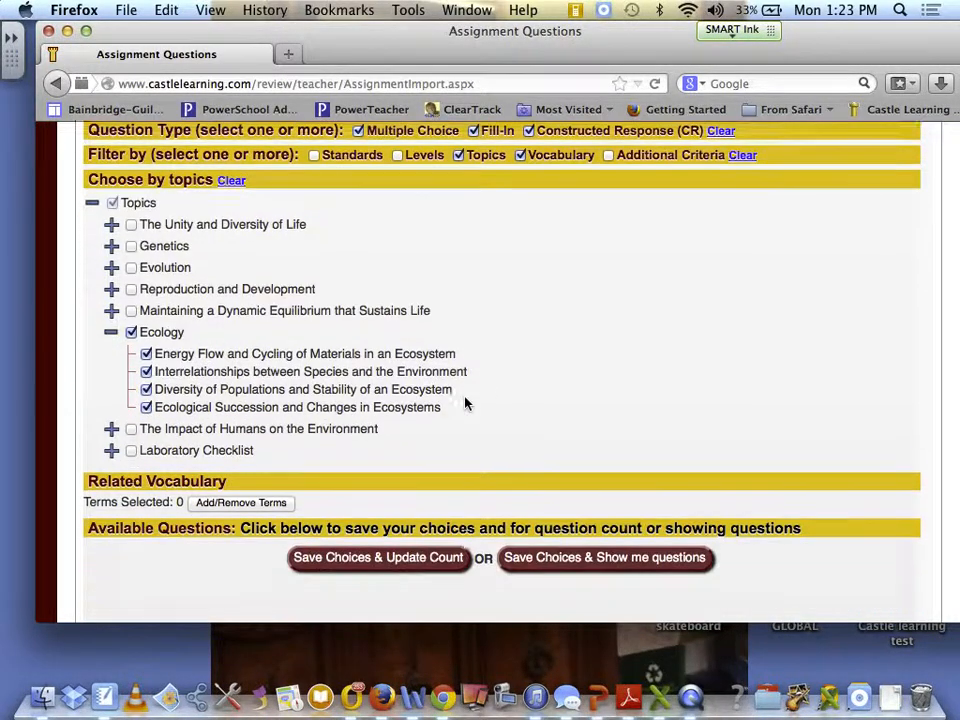
- Add the vocabulary terms 'biotic factors' and 'carrying capacity' to the search filter
left_click(249, 357)
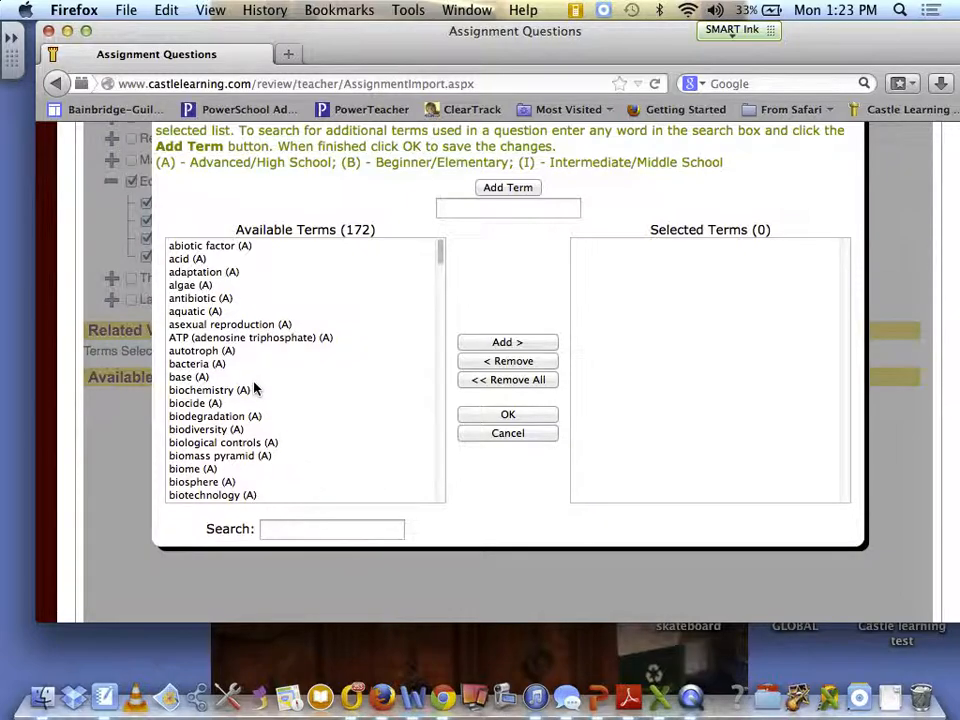
scroll(255, 389, "down", 5)
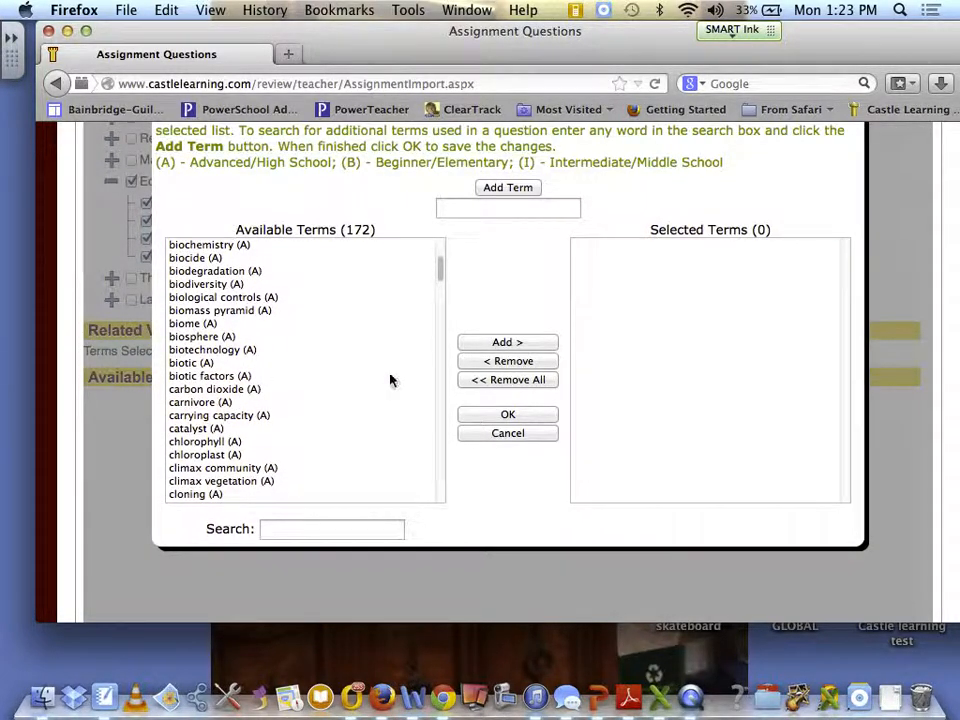
left_click(229, 379)
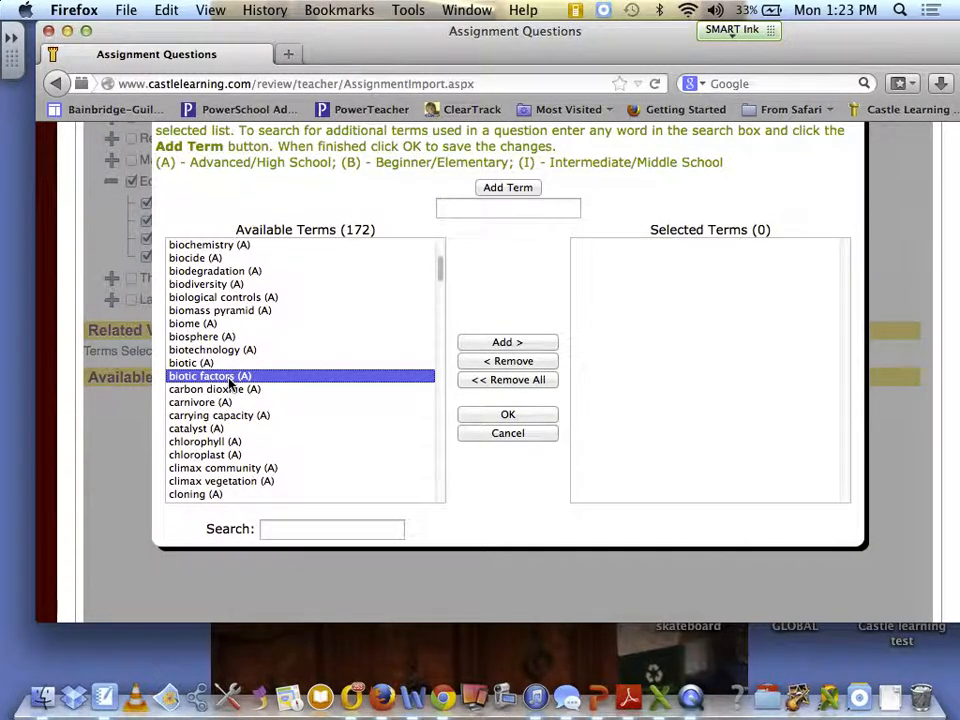
left_click(515, 343)
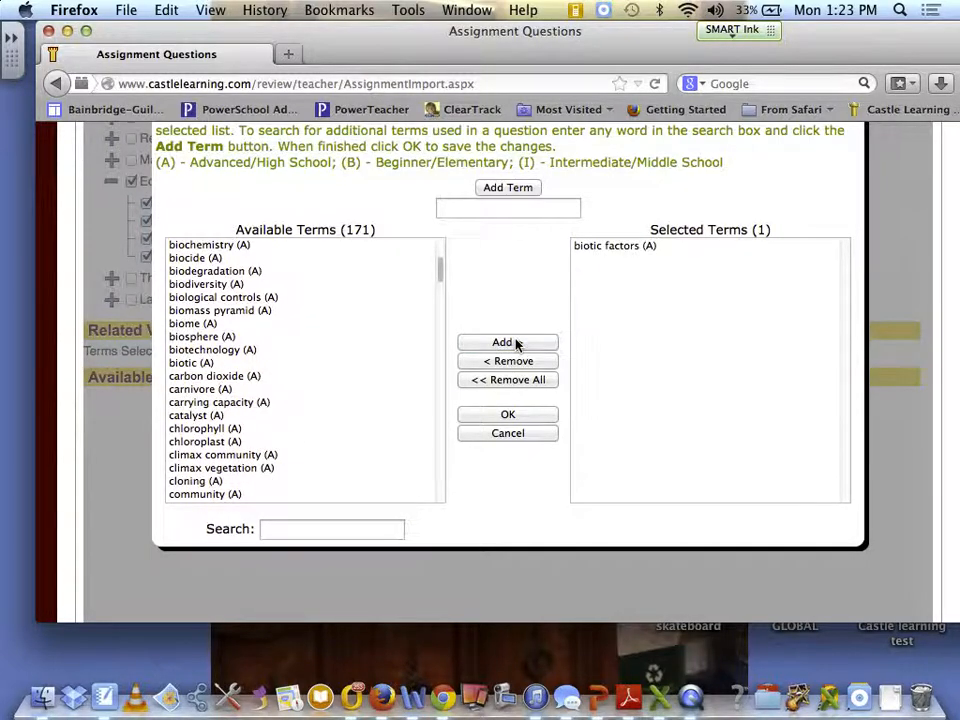
left_click(268, 402)
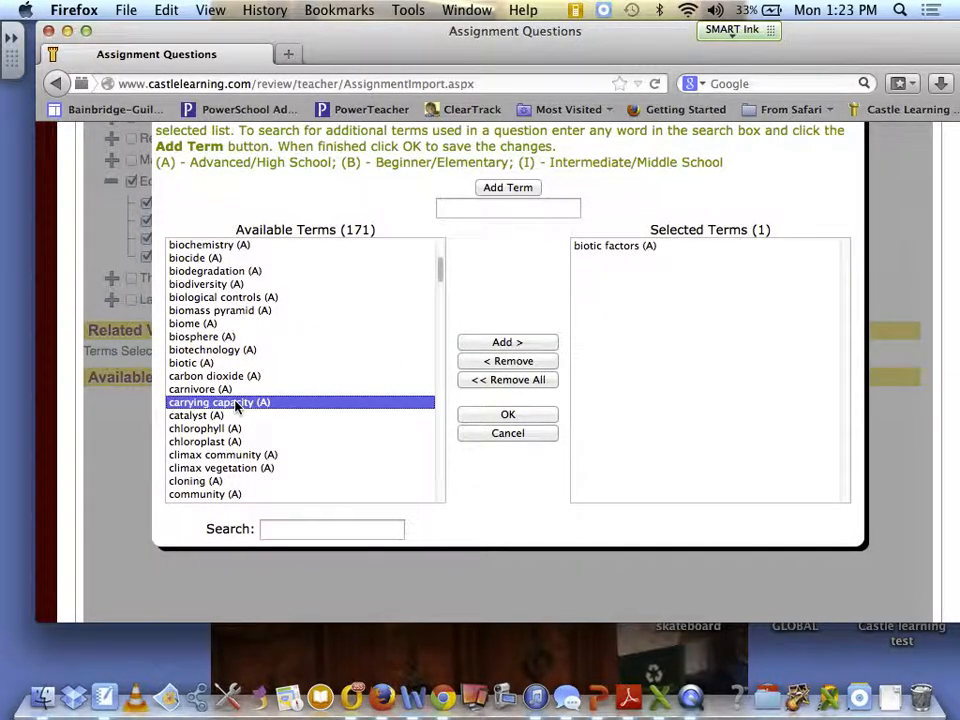
left_click(490, 345)
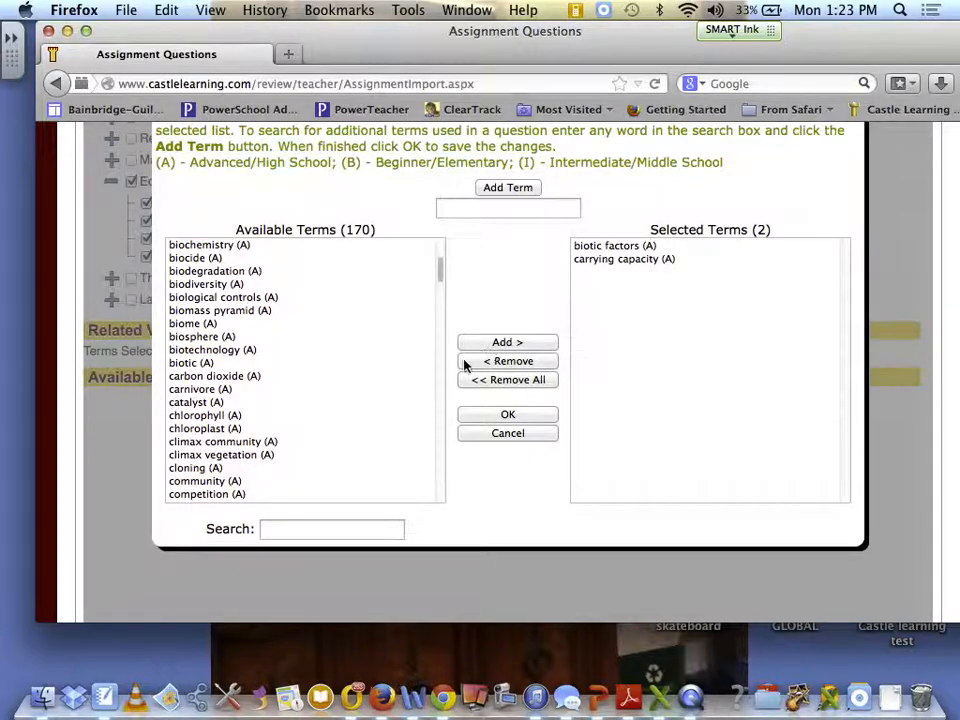
left_click(510, 416)
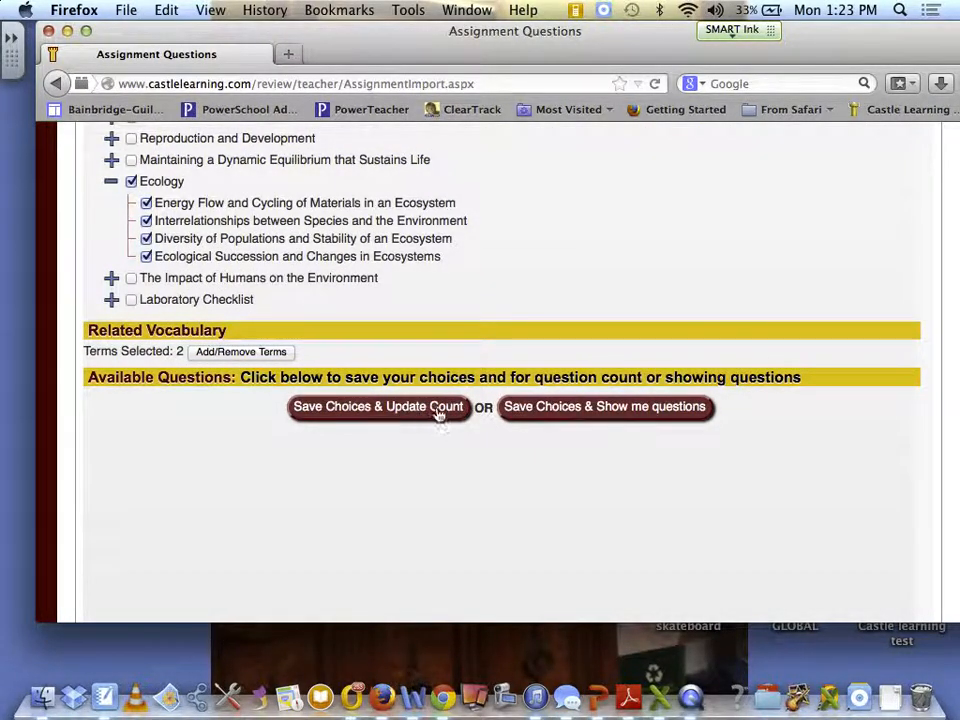
- Save the search choices and list the matching questions
left_click(570, 412)
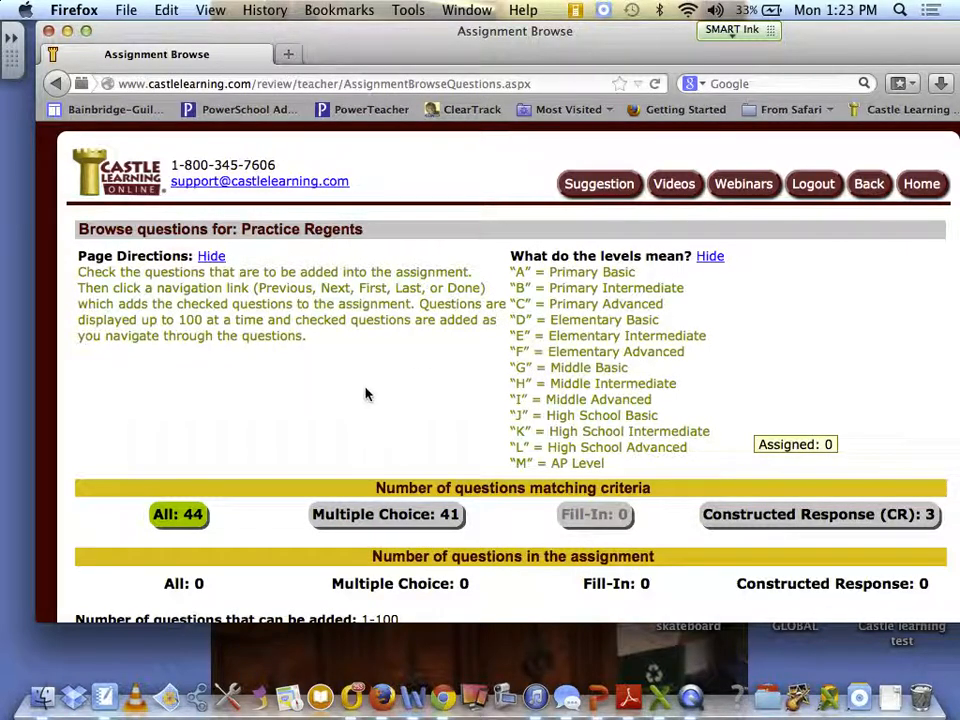
scroll(354, 439, "down", 5)
scroll(351, 437, "down", 2)
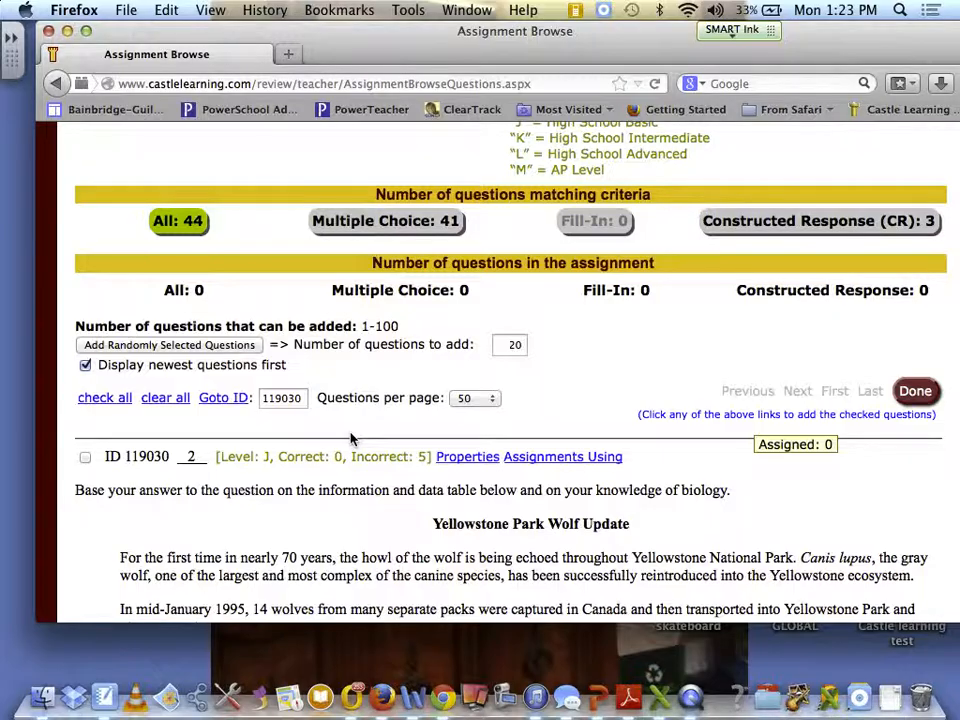
scroll(381, 430, "down", 12)
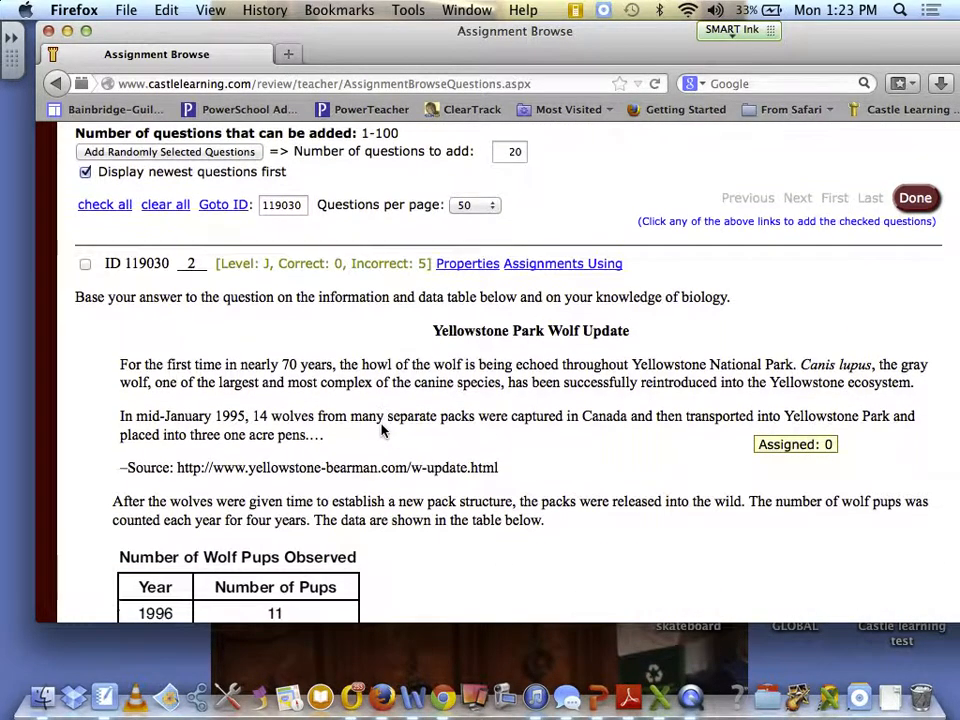
scroll(381, 430, "down", 1)
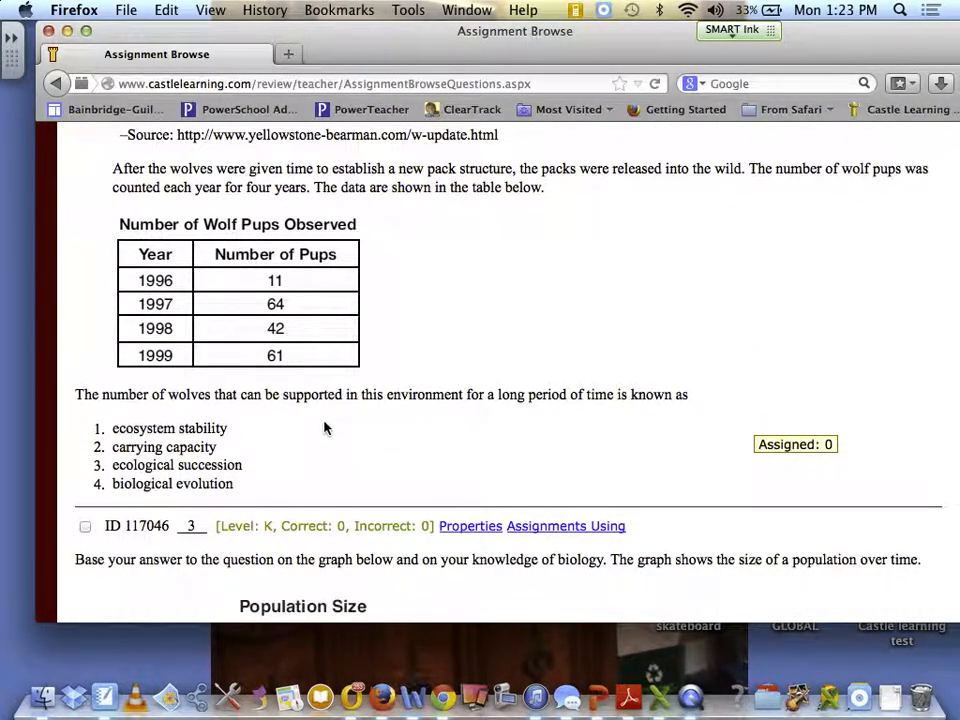
- Mark question 117046 and add 30 randomly selected questions to the assignment
left_click(86, 528)
scroll(332, 490, "up", 13)
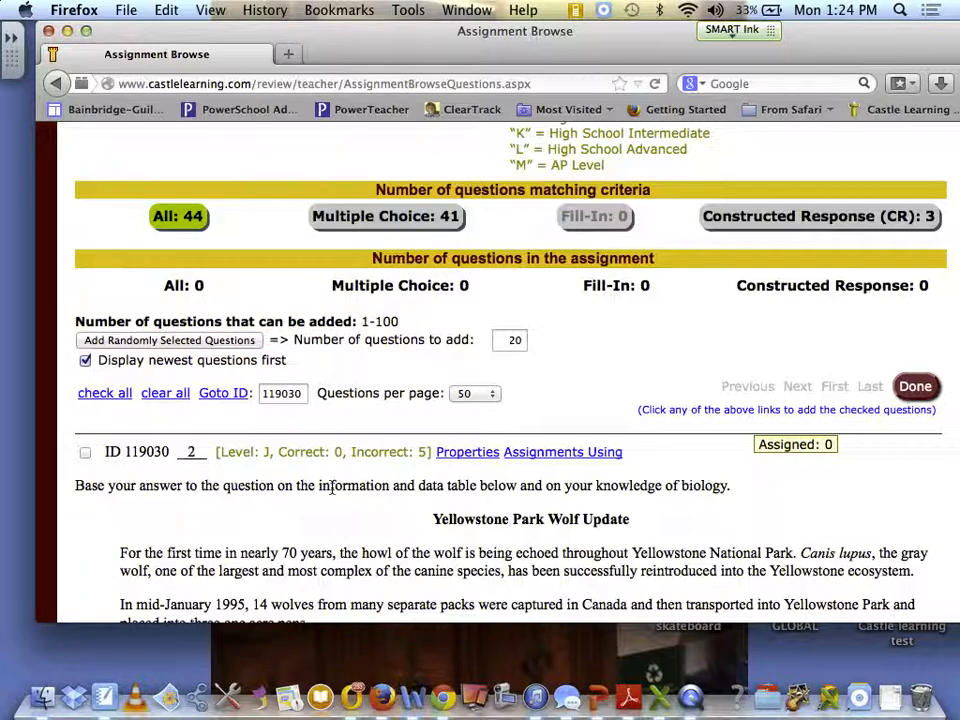
scroll(470, 365, "down", 4)
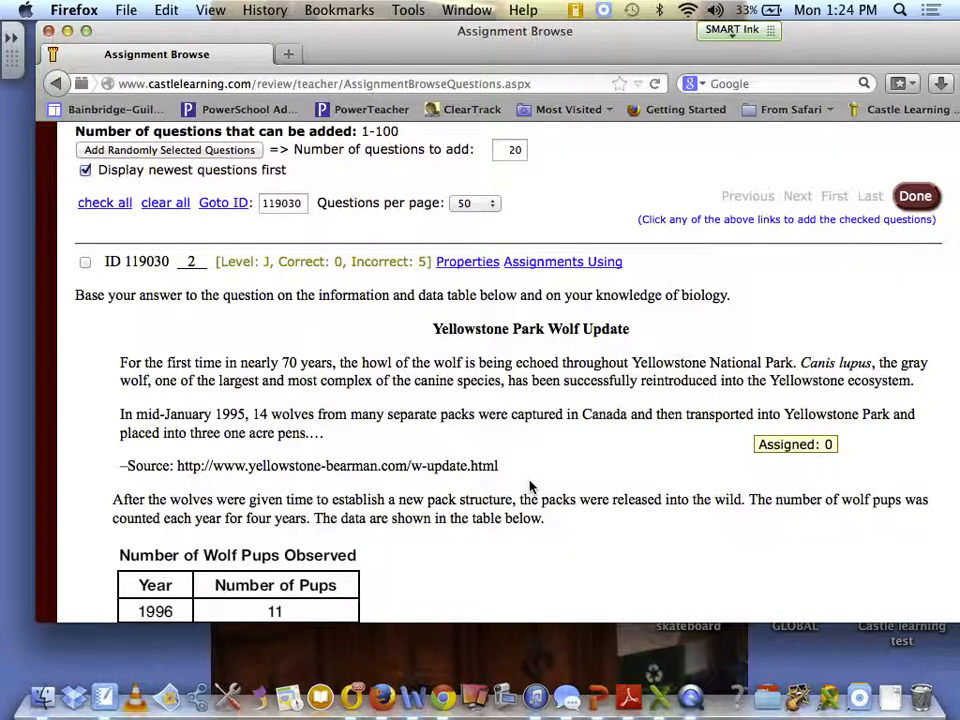
scroll(530, 487, "up", 2)
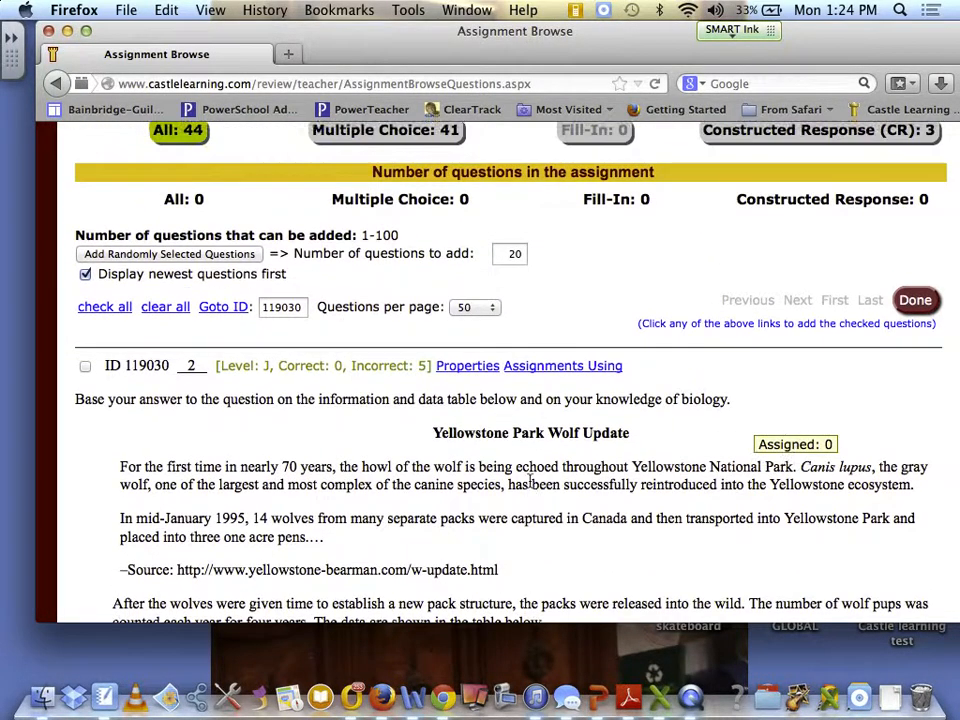
left_click(518, 256)
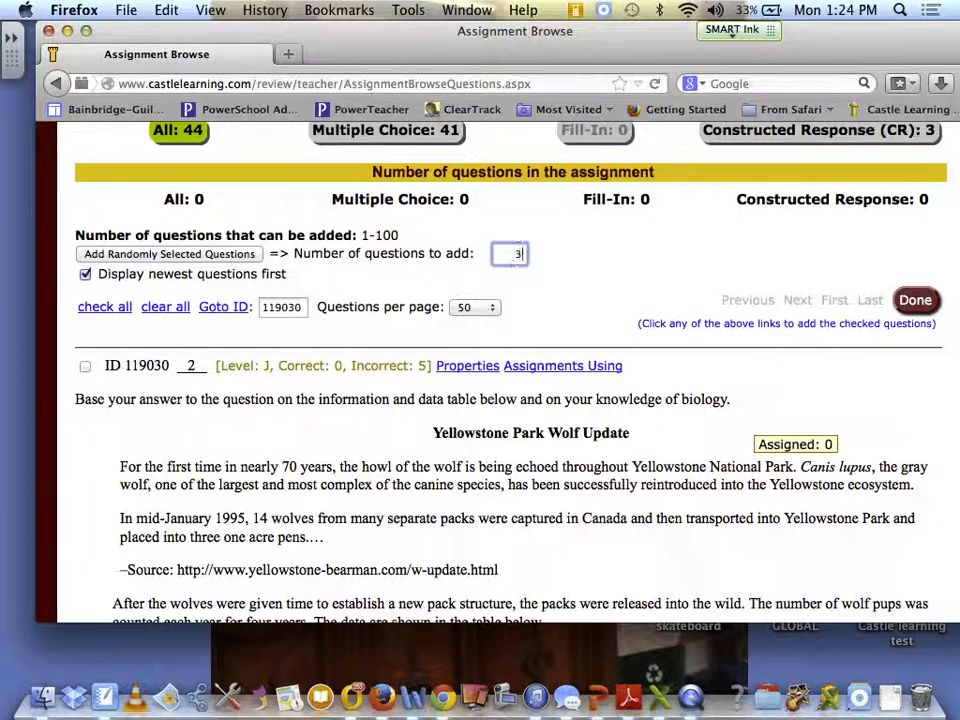
left_click(191, 256)
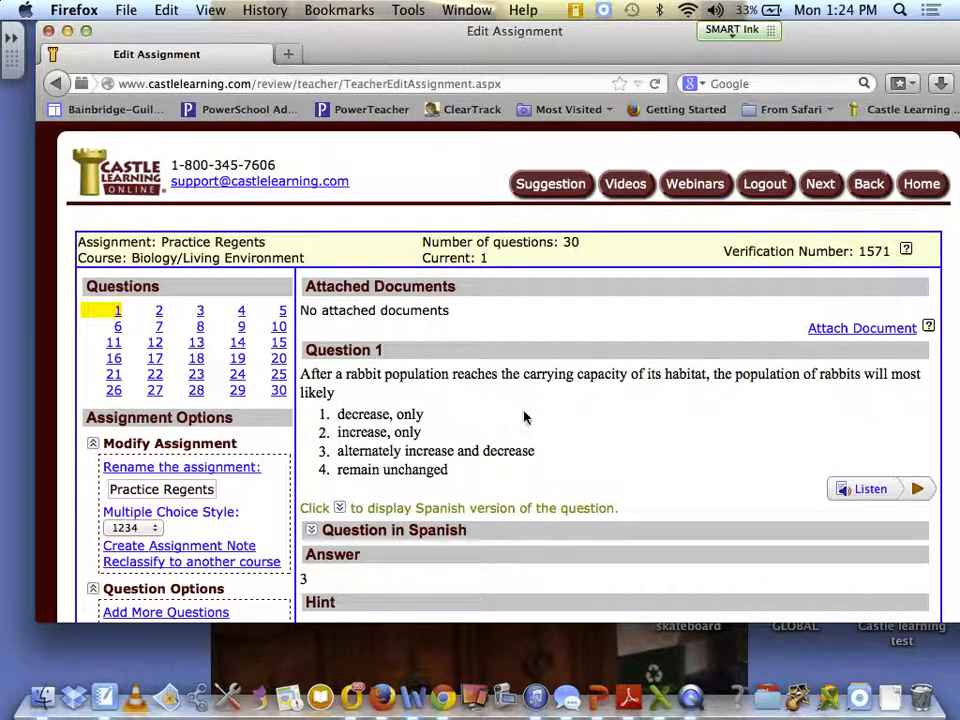
- Rename the assignment from Practice Regents to 'Ecology' and open its printable Assignment view
scroll(527, 430, "down", 3)
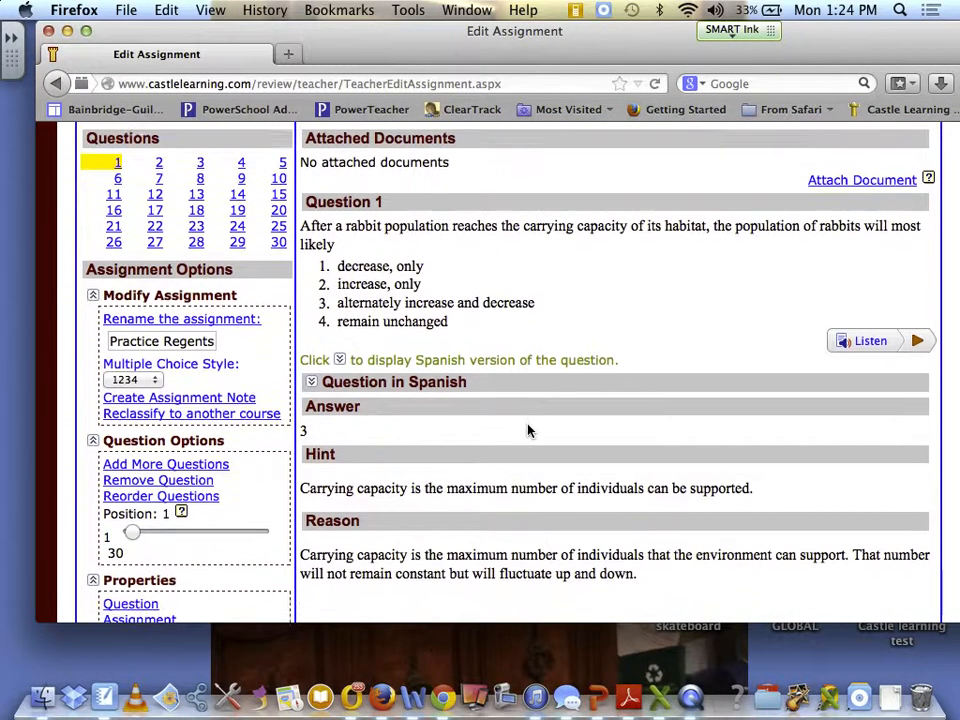
scroll(529, 430, "down", 3)
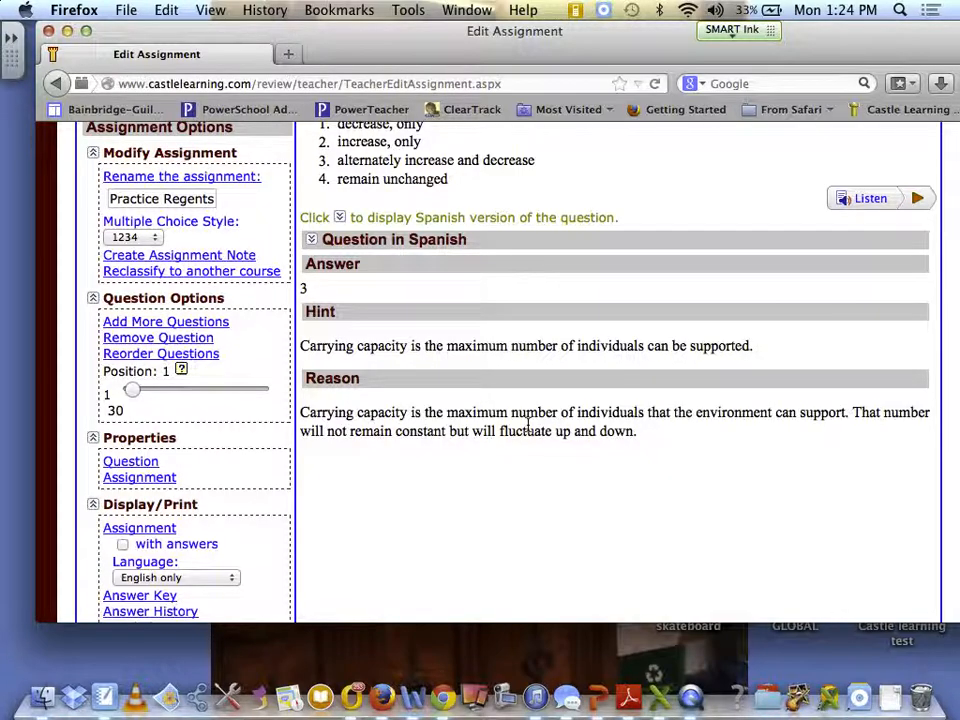
left_click(192, 196)
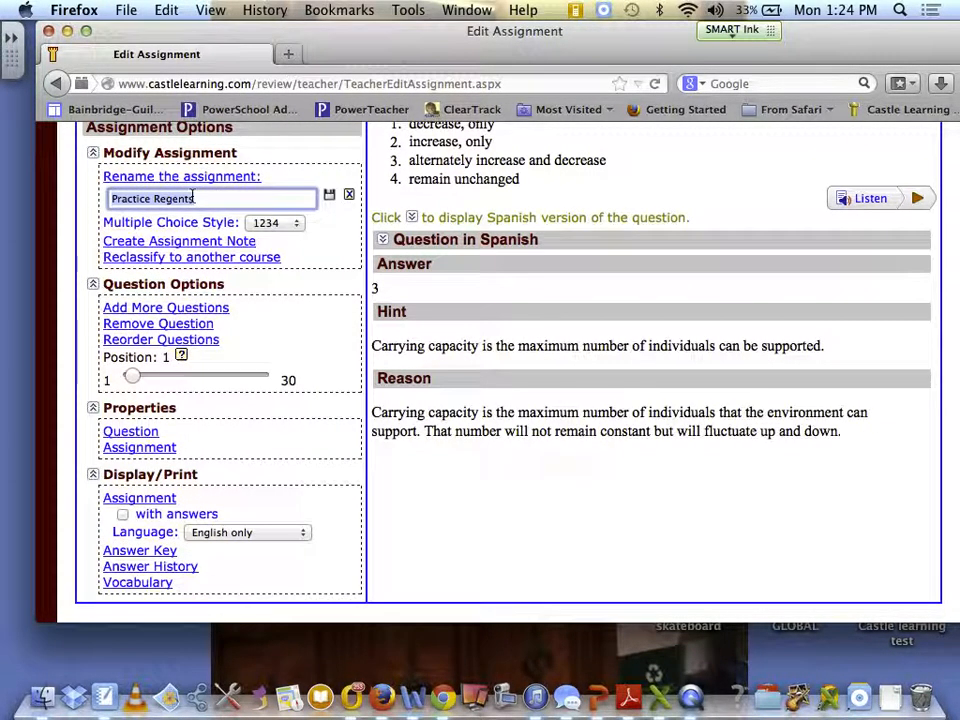
key("BackSpace")
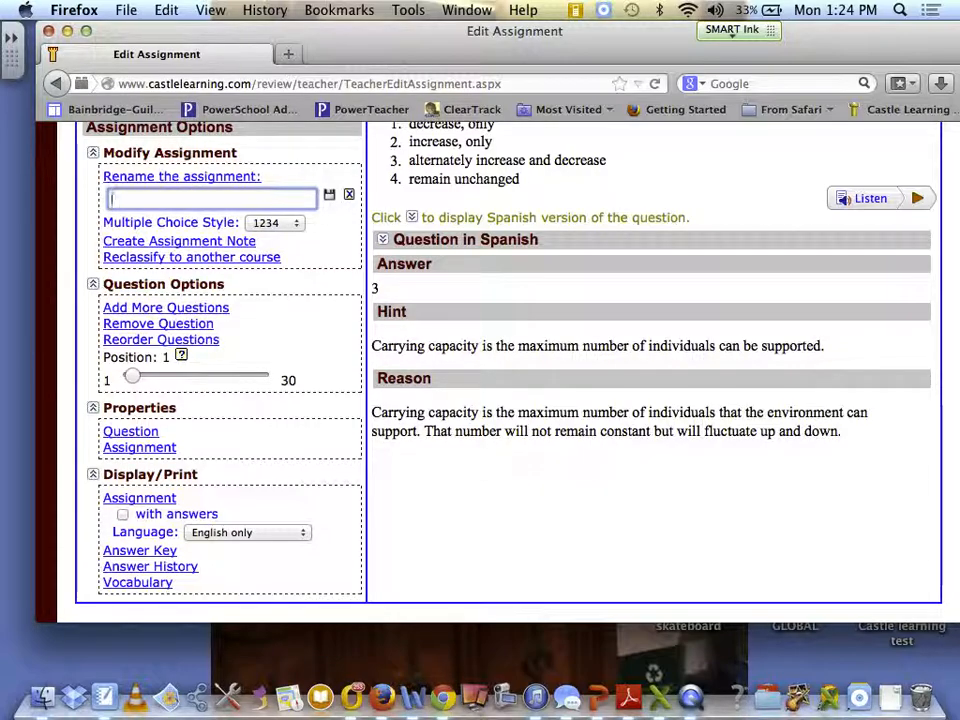
type("Ecology")
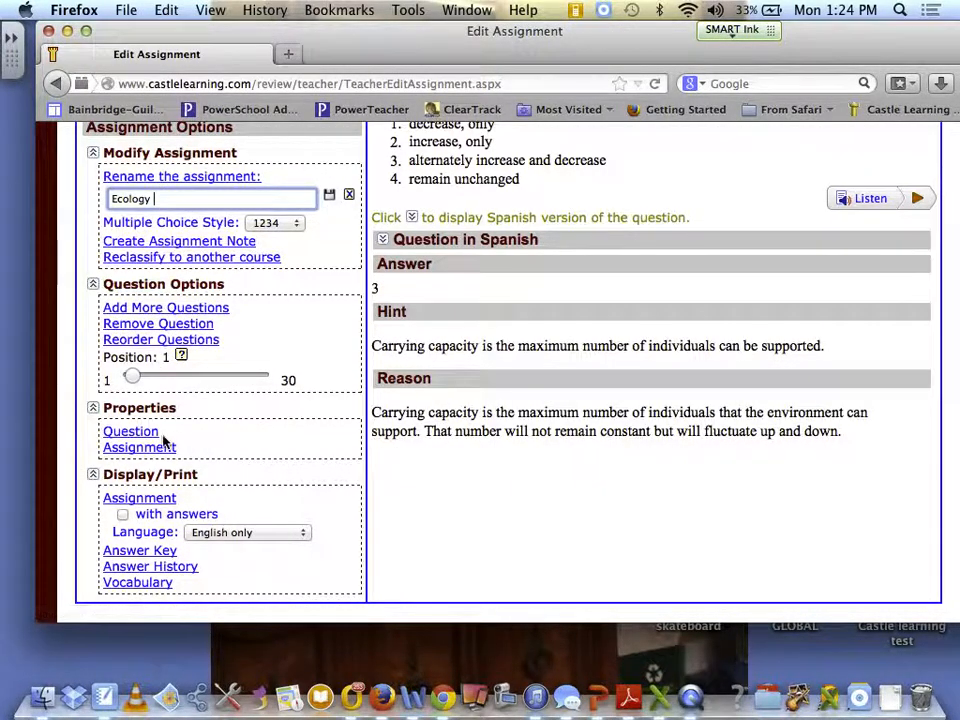
left_click(148, 500)
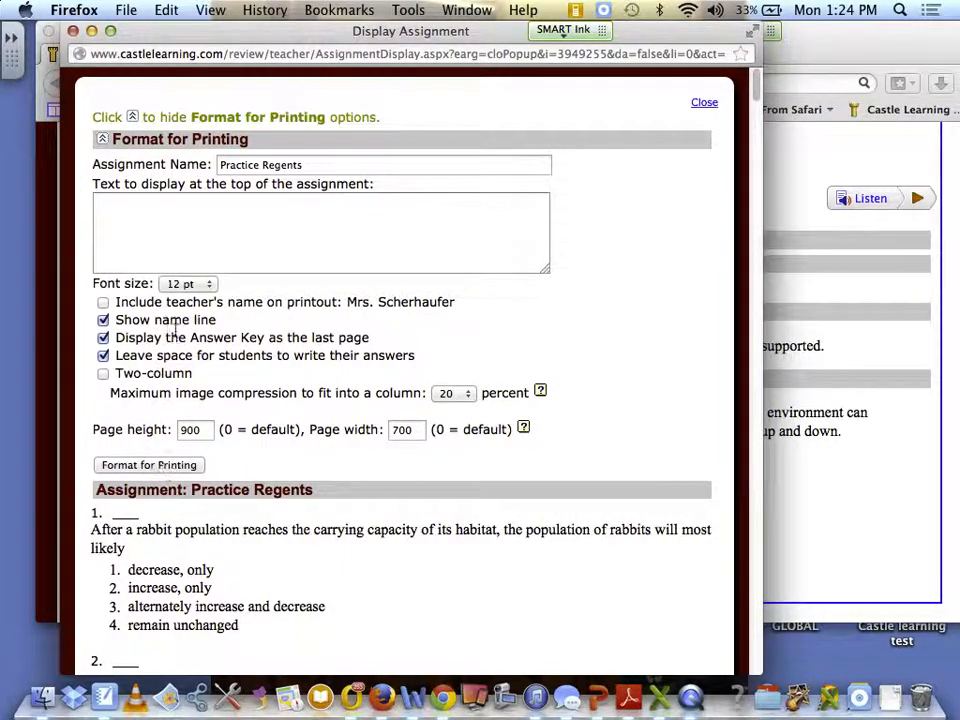
- Leave the teacher's name off the printout and switch it to a Two-column layout
left_click(103, 302)
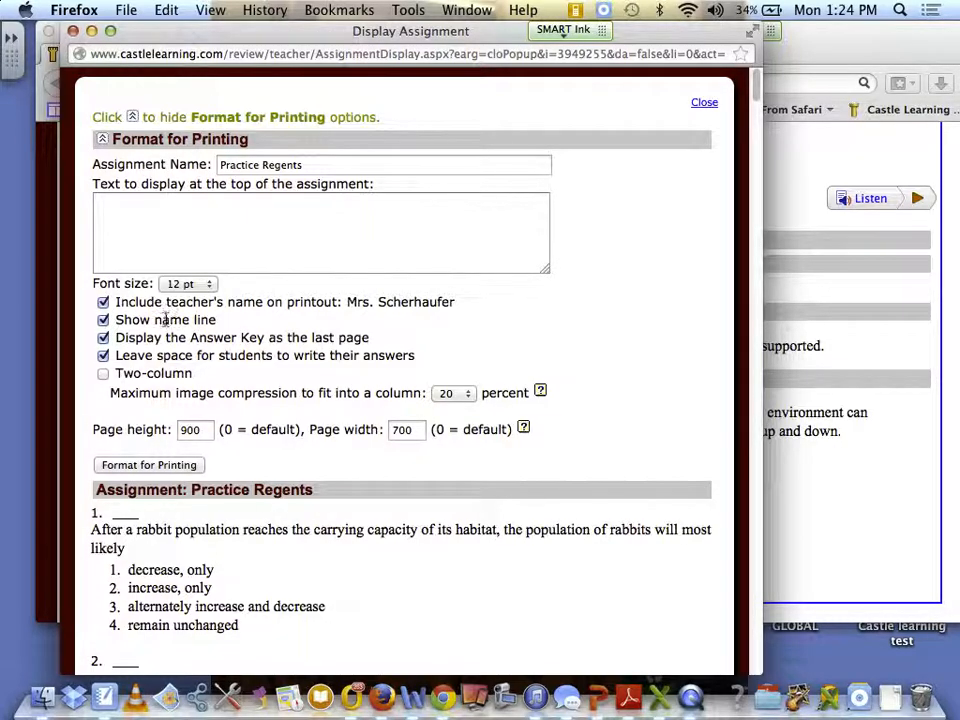
left_click(103, 302)
left_click(105, 375)
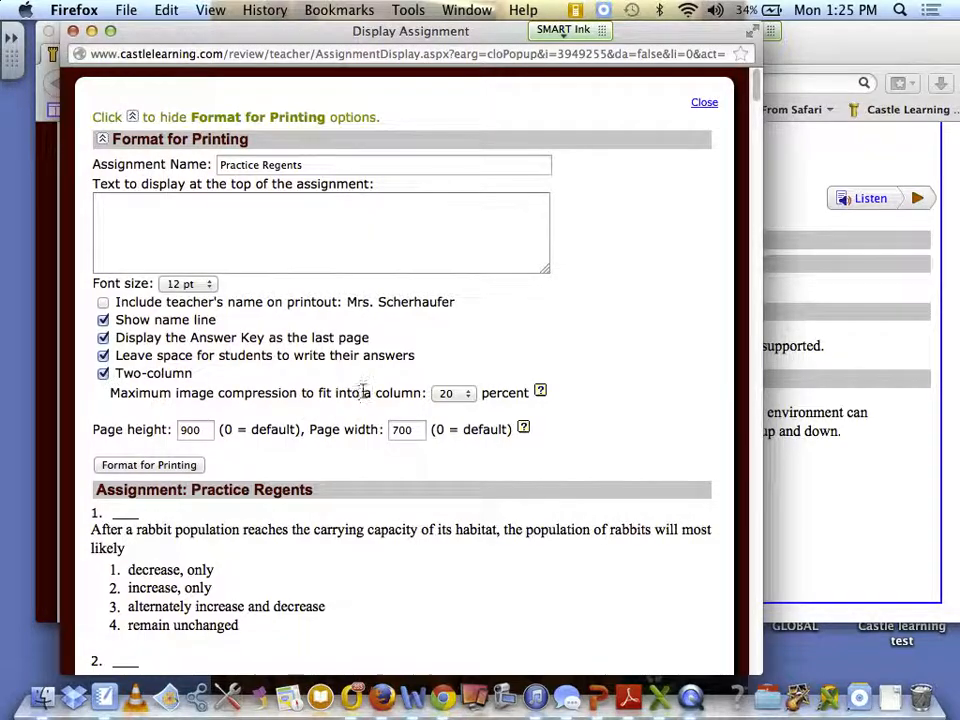
scroll(369, 390, "down", 4)
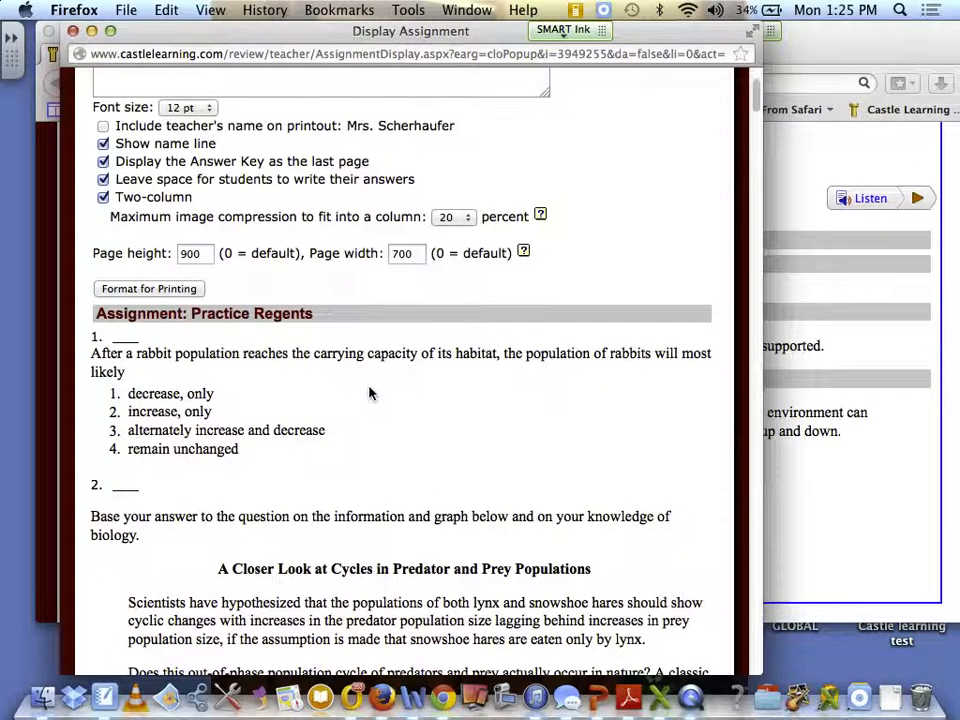
- Generate the printable Practice Regents worksheet and review its questions past number 28
left_click(158, 290)
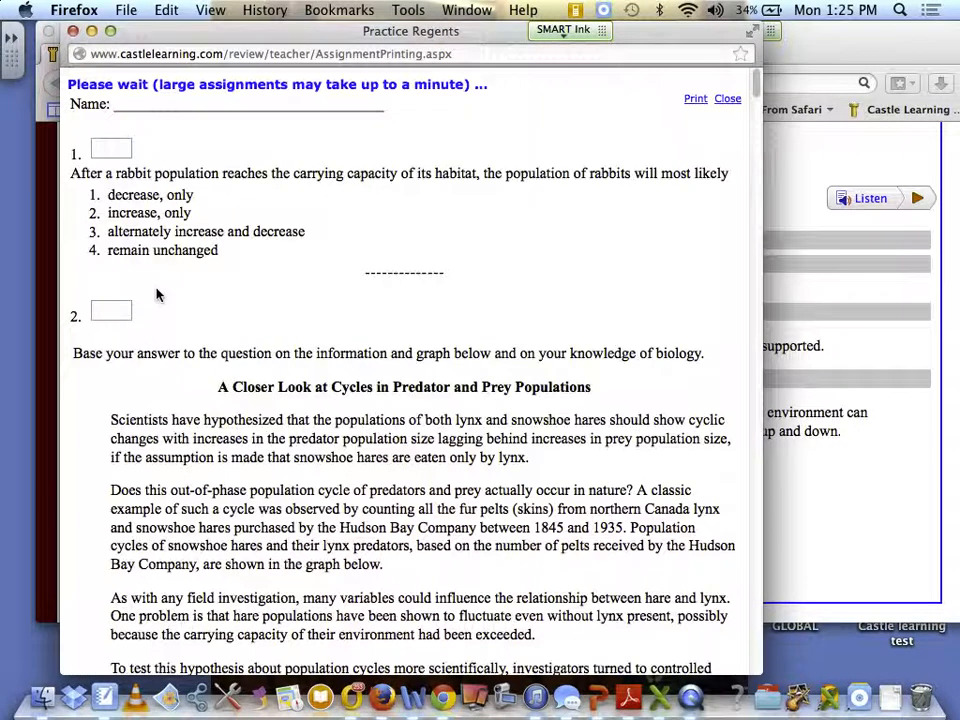
scroll(437, 216, "down", 5)
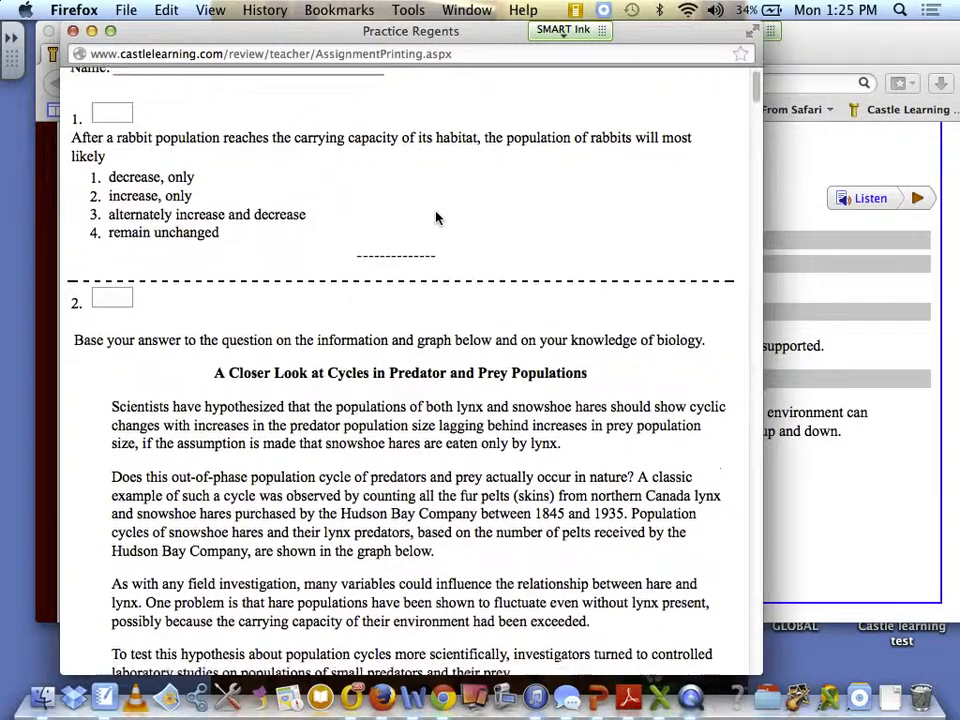
scroll(437, 216, "down", 10)
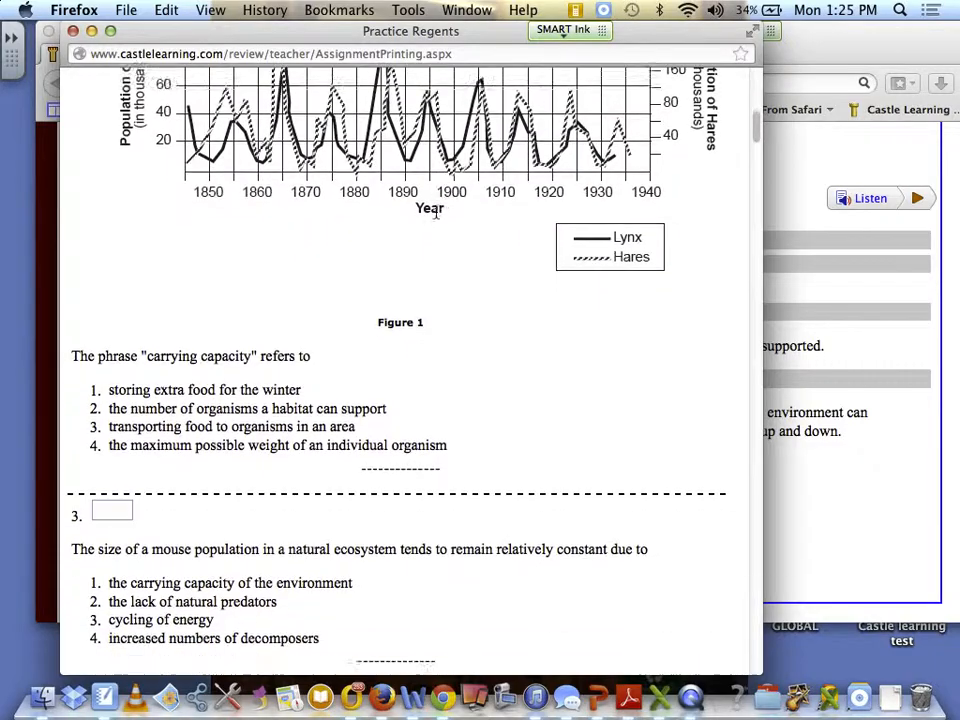
scroll(437, 216, "down", 10)
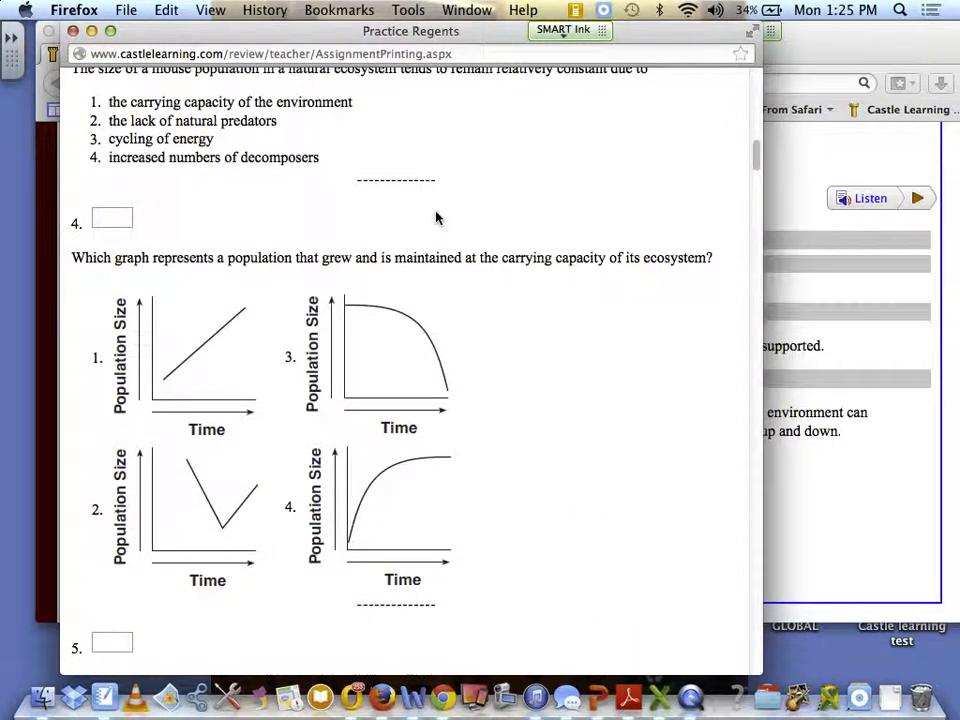
scroll(437, 216, "down", 9)
scroll(437, 216, "down", 20)
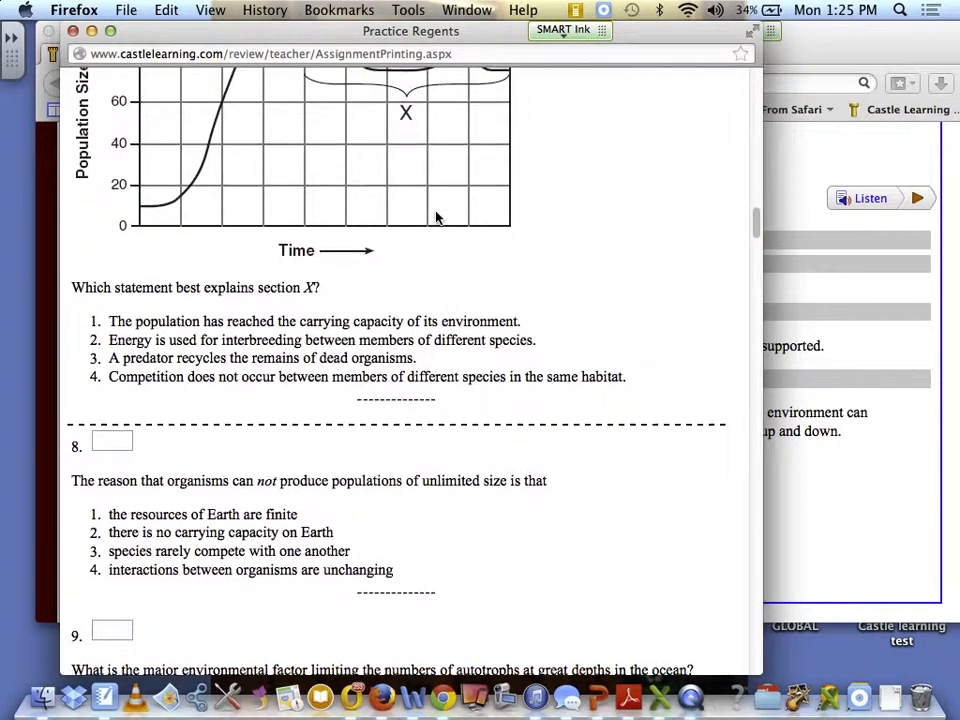
scroll(437, 216, "down", 20)
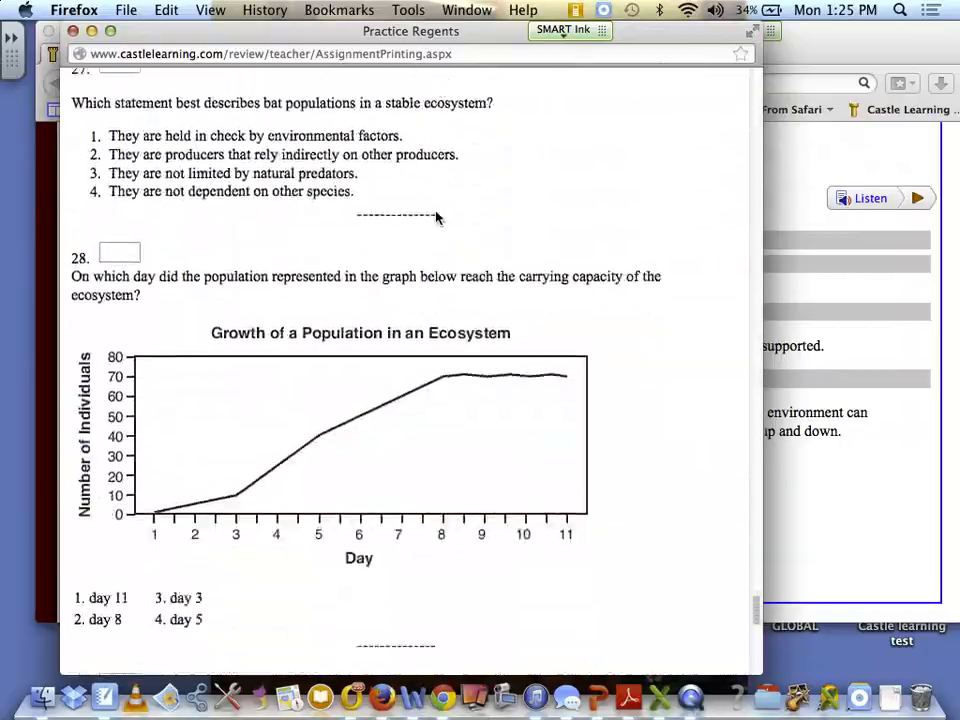
scroll(437, 216, "up", 20)
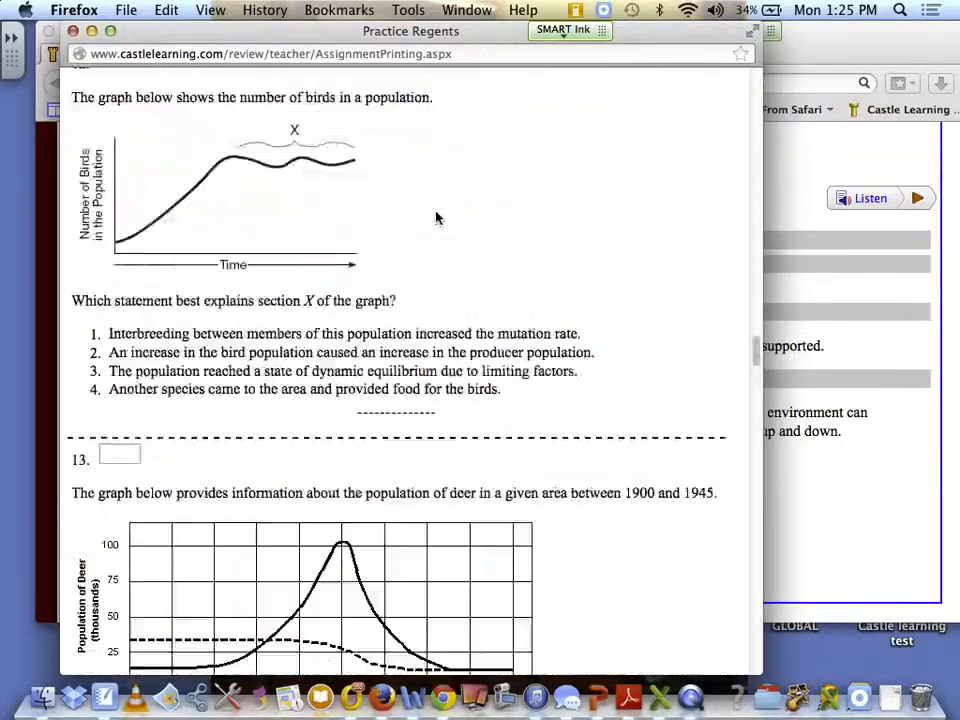
scroll(437, 216, "up", 2)
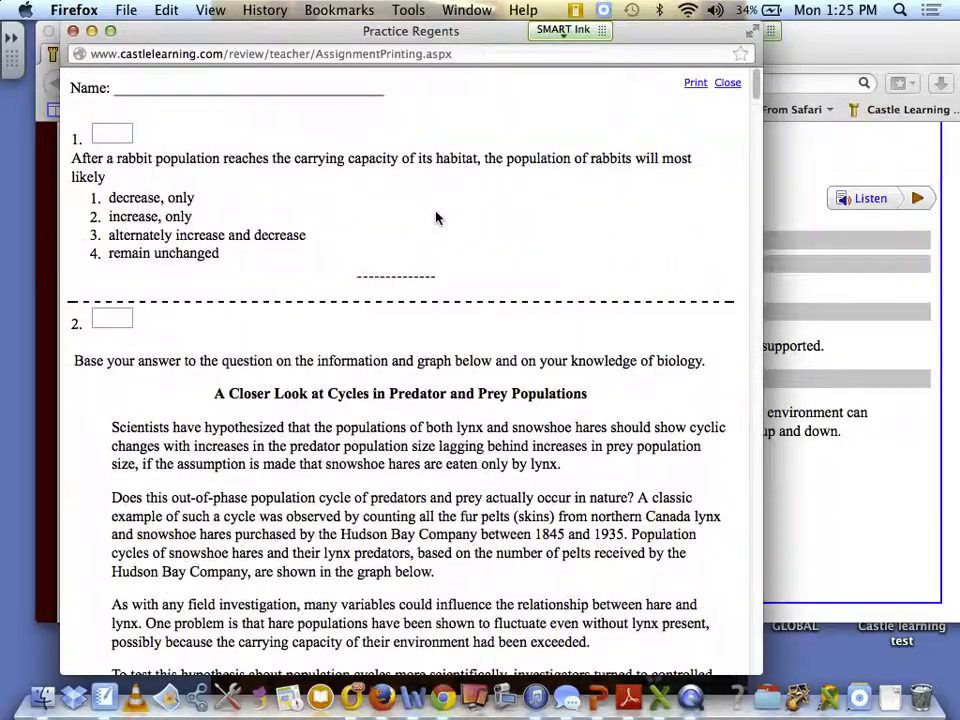
- Close the print preview and go to the Assign To Students page for Practice Regents
left_click(729, 85)
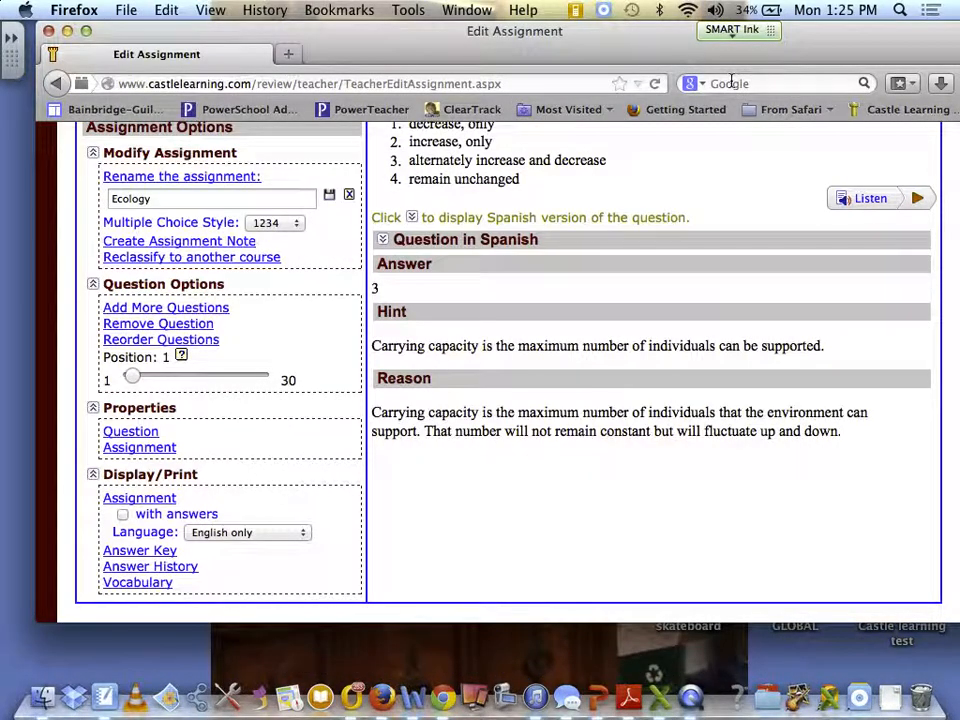
scroll(246, 360, "down", 2)
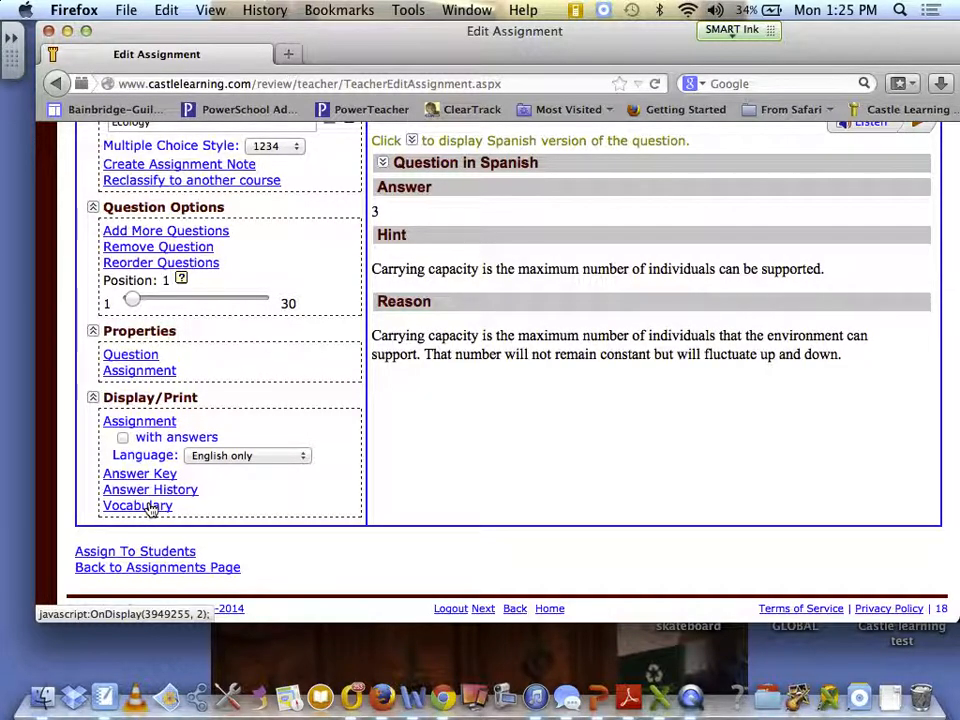
scroll(189, 463, "down", 1)
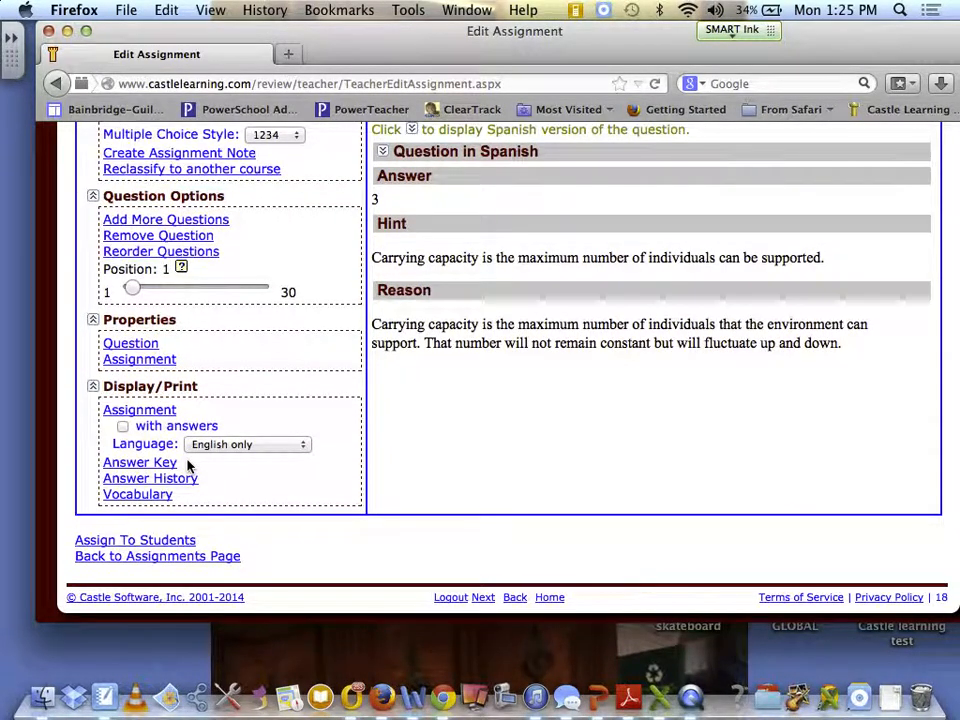
left_click(157, 542)
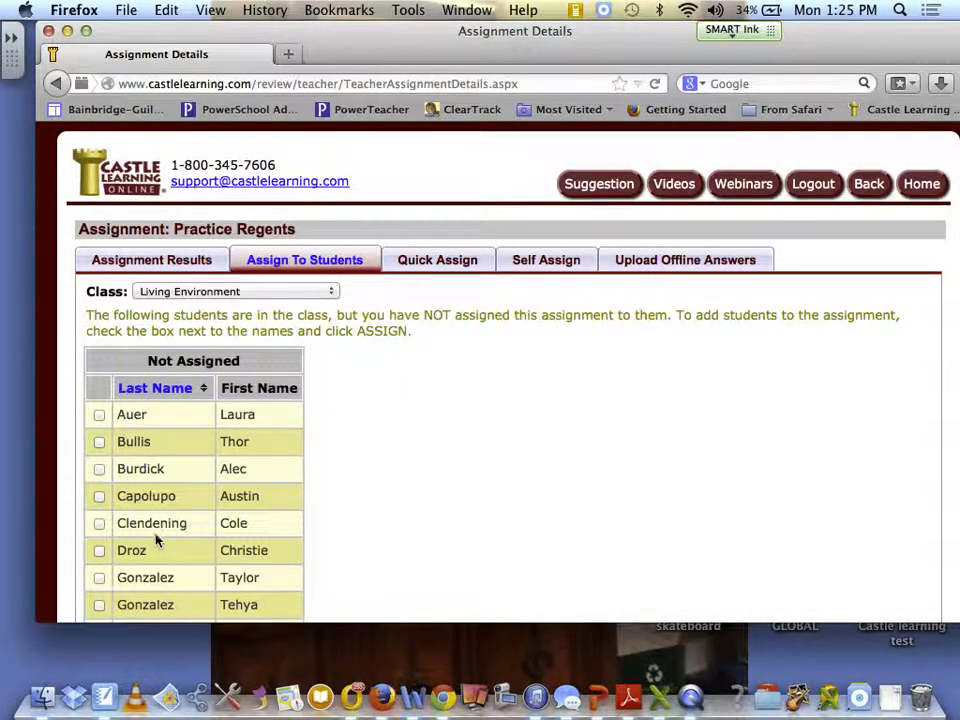
- Use Quick Assign with Living Environment checked, down to its Open mode and Always availability settings
left_click(443, 261)
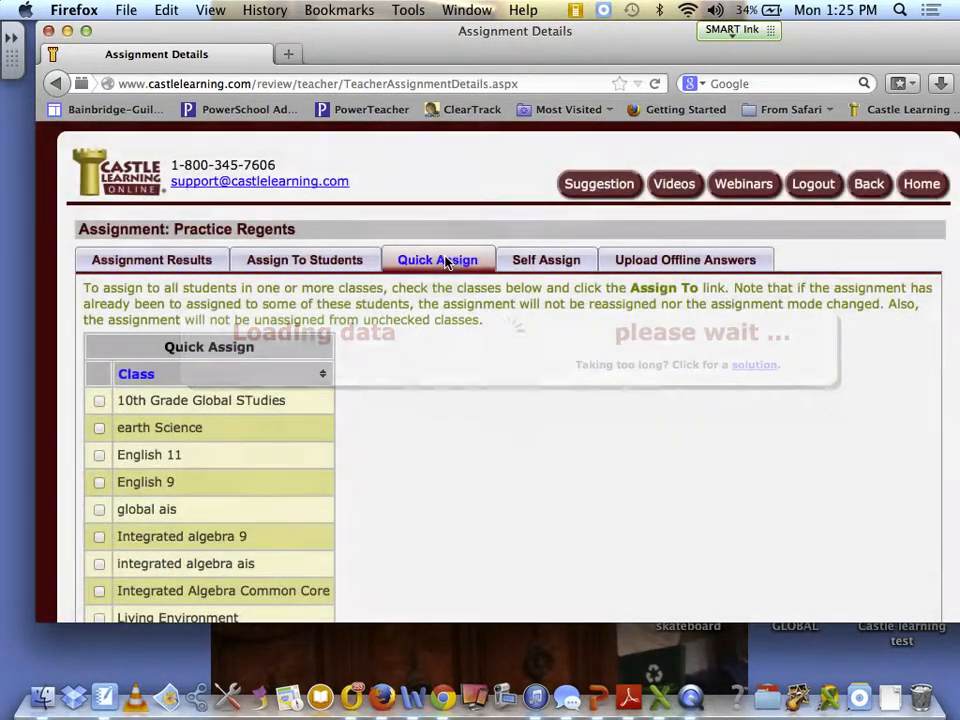
scroll(407, 379, "down", 4)
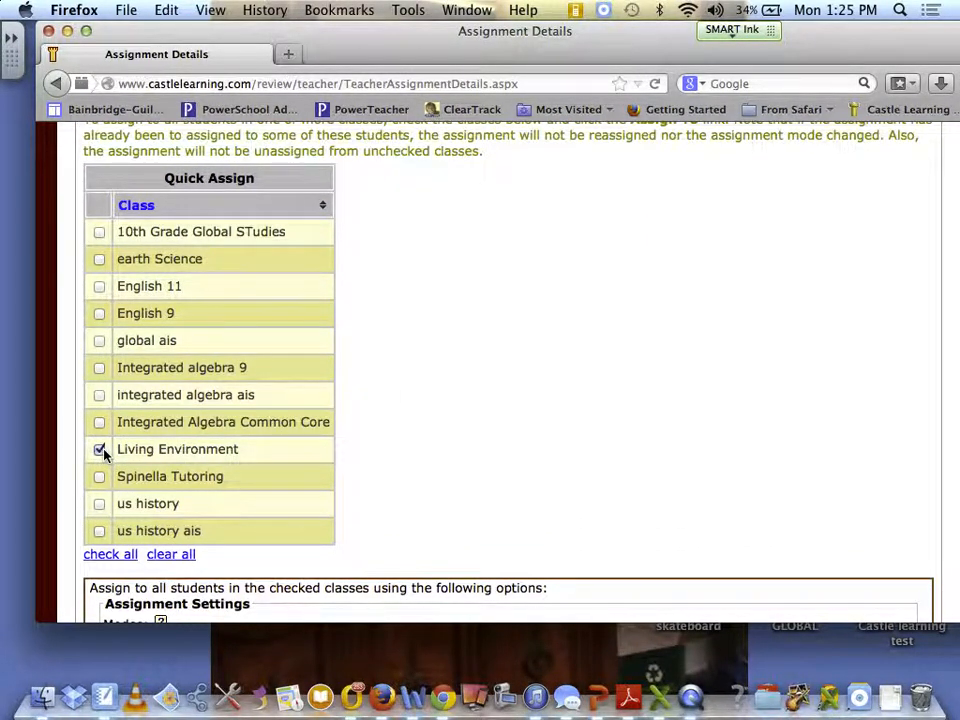
scroll(377, 439, "down", 5)
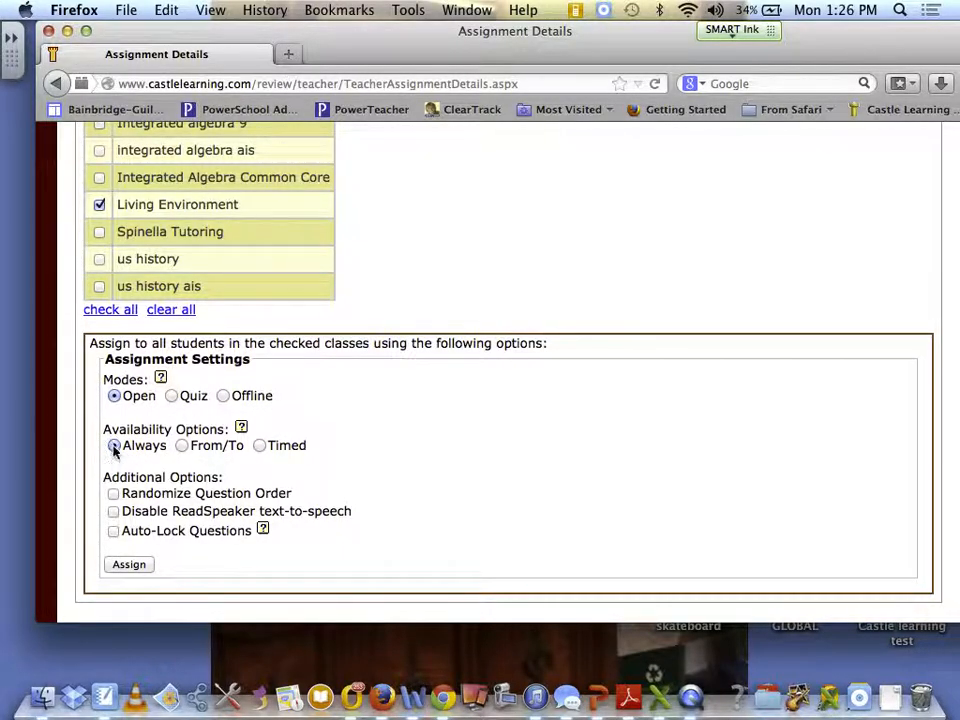
left_click(182, 446)
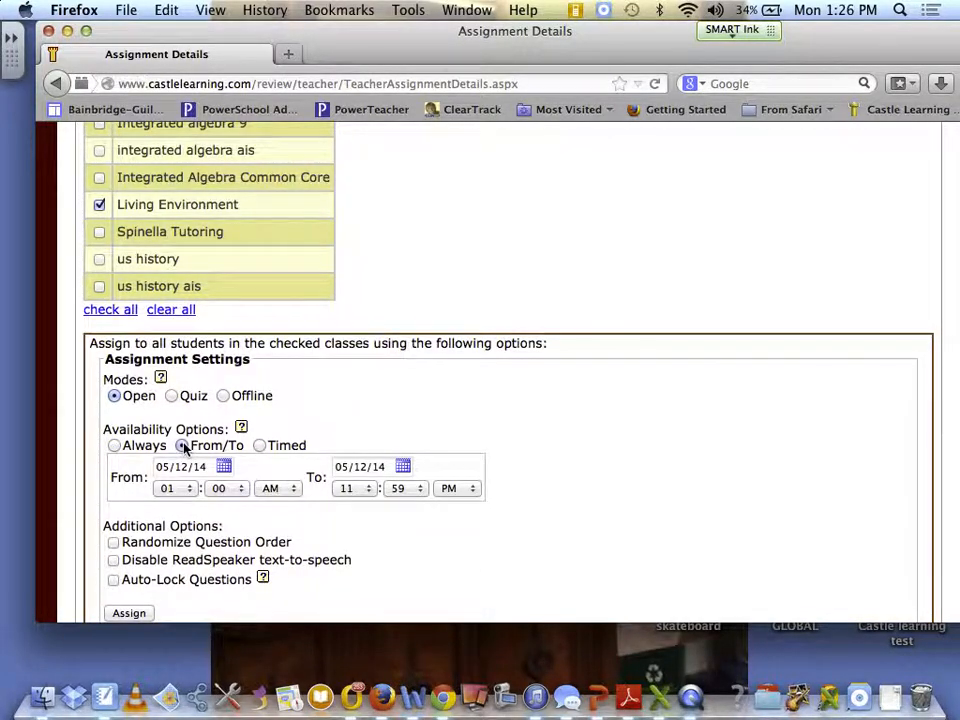
left_click(259, 445)
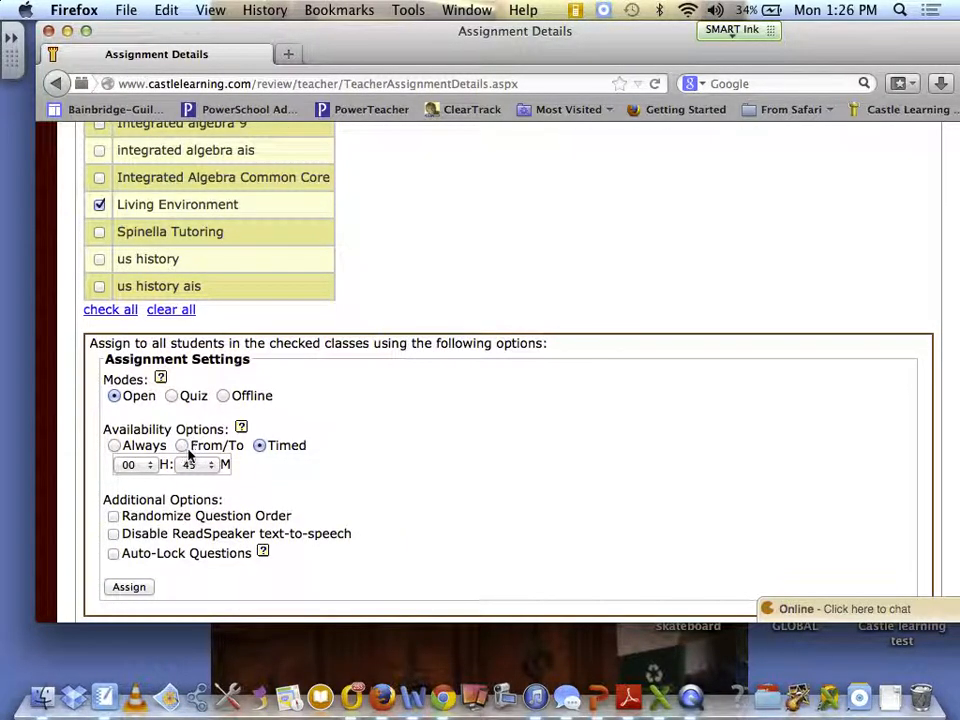
left_click(115, 447)
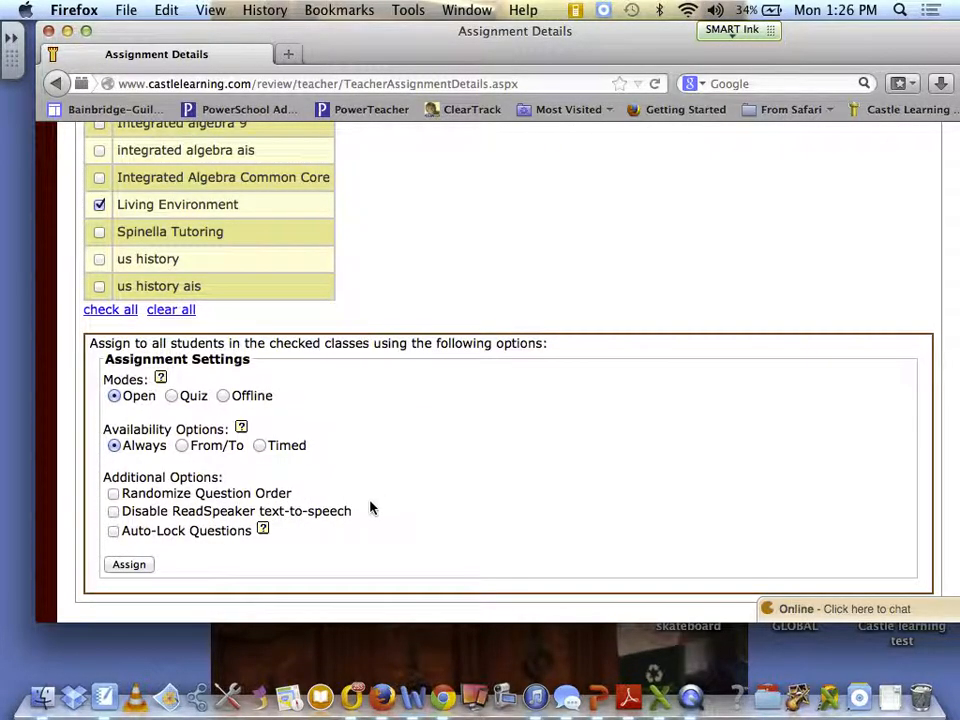
- Assign Practice Regents to every student in Living Environment, confirming and acknowledging the success message
left_click(129, 565)
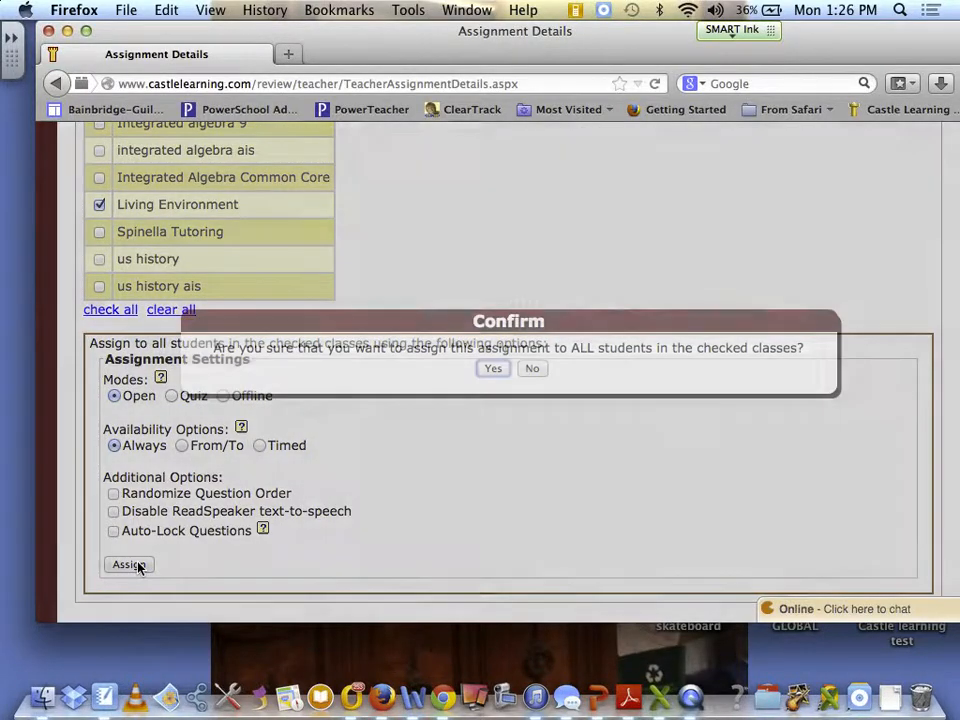
left_click(495, 369)
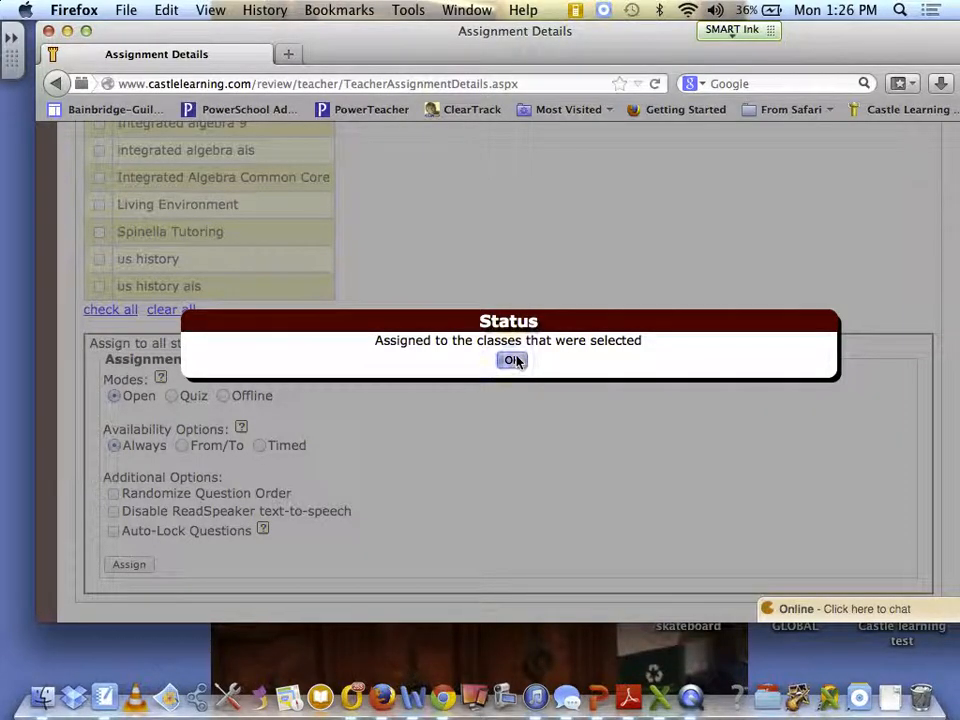
left_click(513, 361)
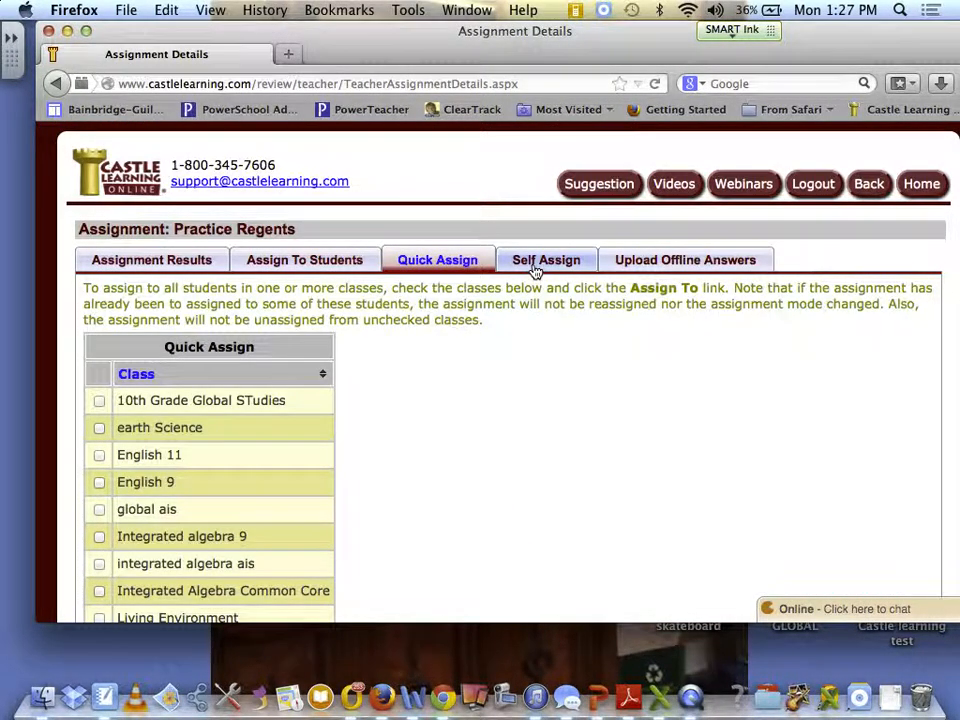
- Self-assign Practice Regents from the Self Assign tab in Open mode with Always availability
left_click(537, 265)
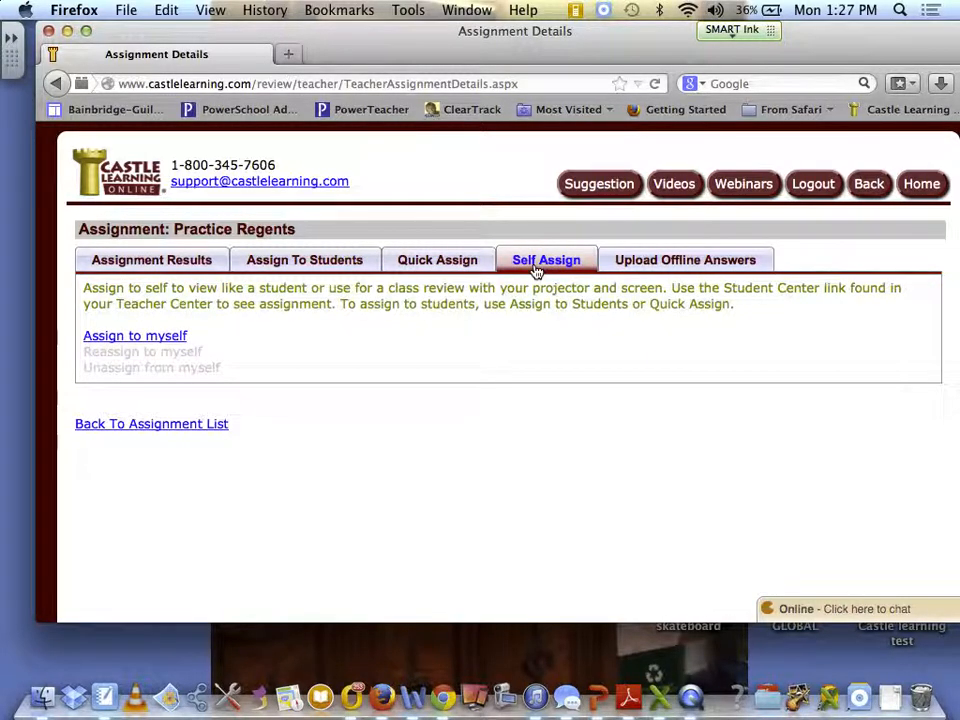
left_click(150, 336)
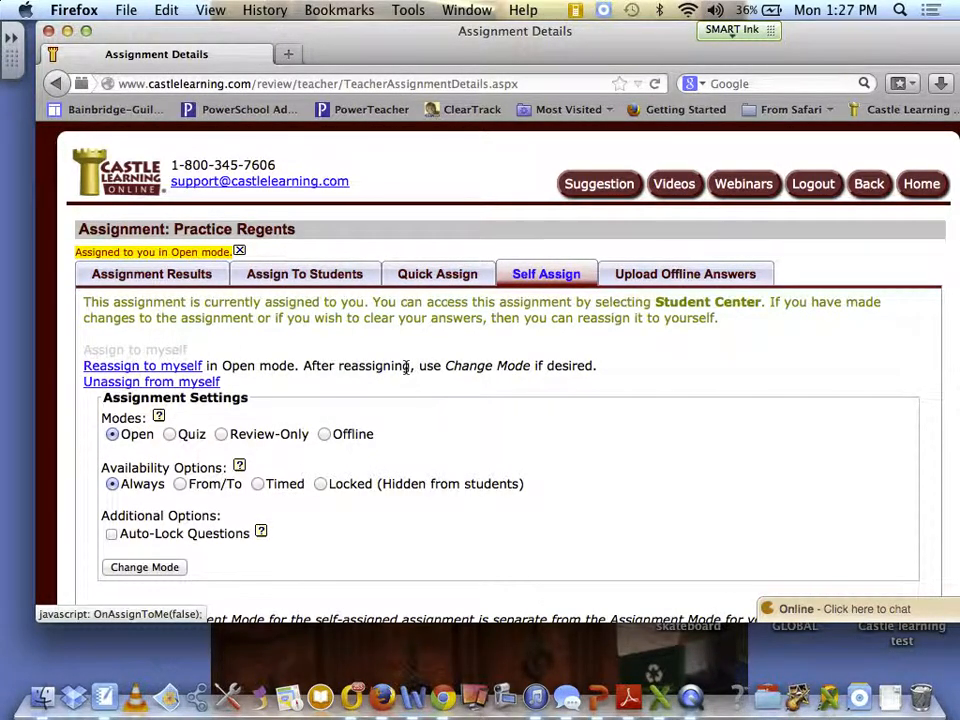
scroll(405, 370, "down", 5)
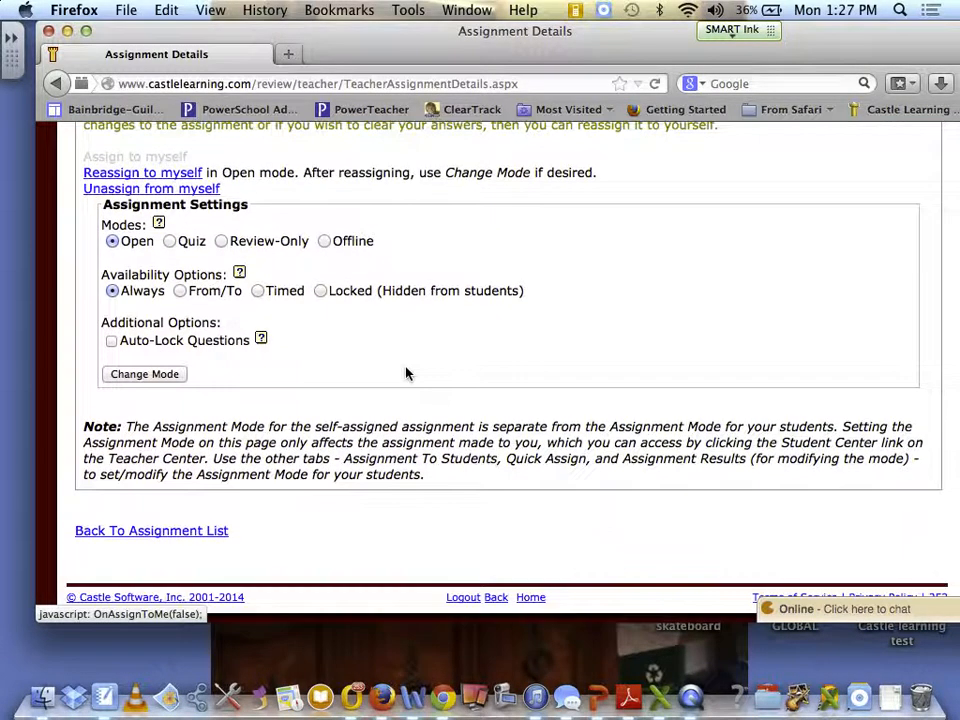
scroll(630, 362, "up", 5)
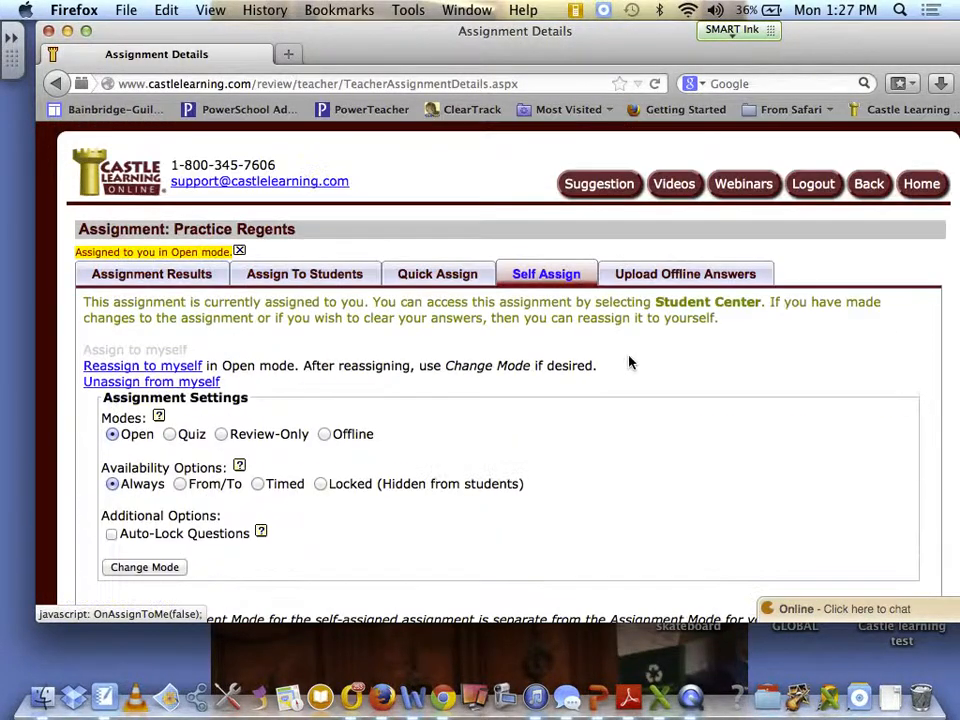
- Go from the teacher home page to the student view's Biology/Living Environment incomplete assignments
left_click(922, 184)
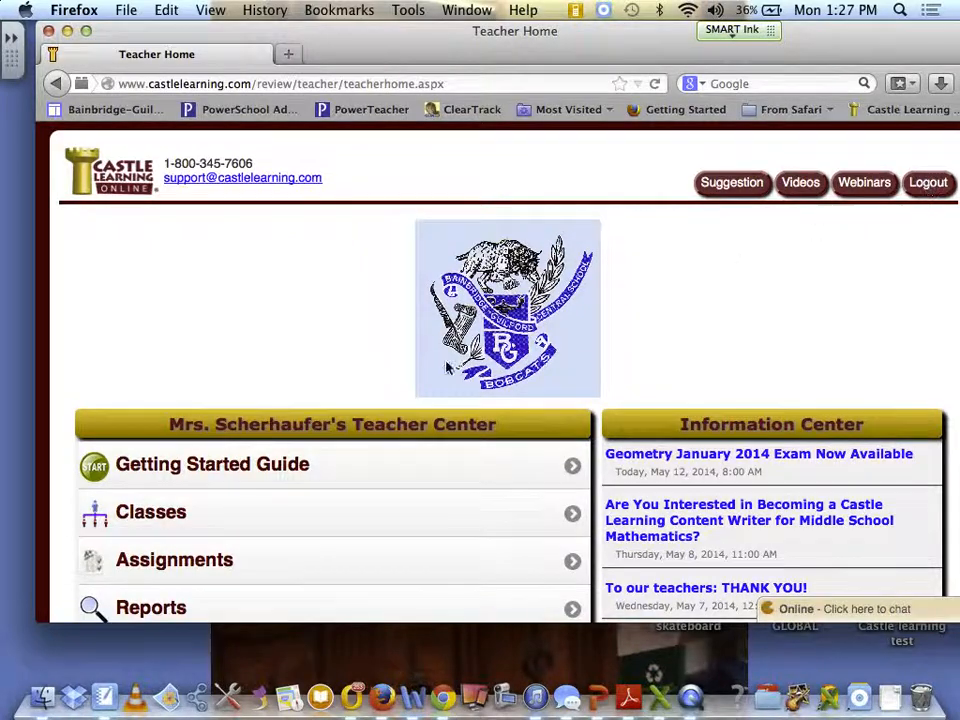
scroll(423, 356, "down", 6)
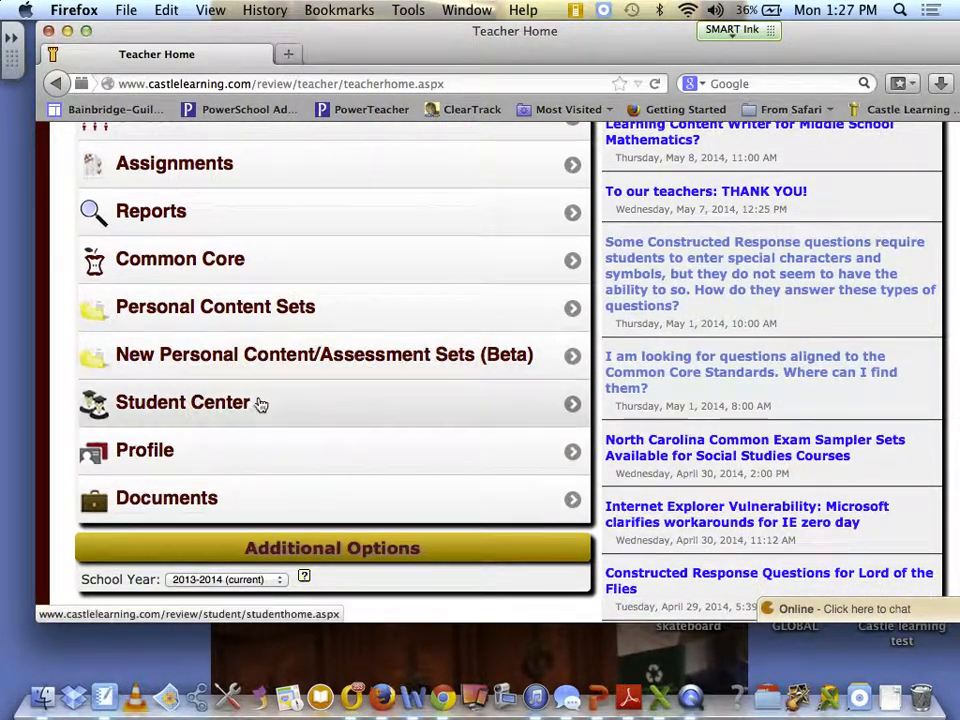
left_click(247, 404)
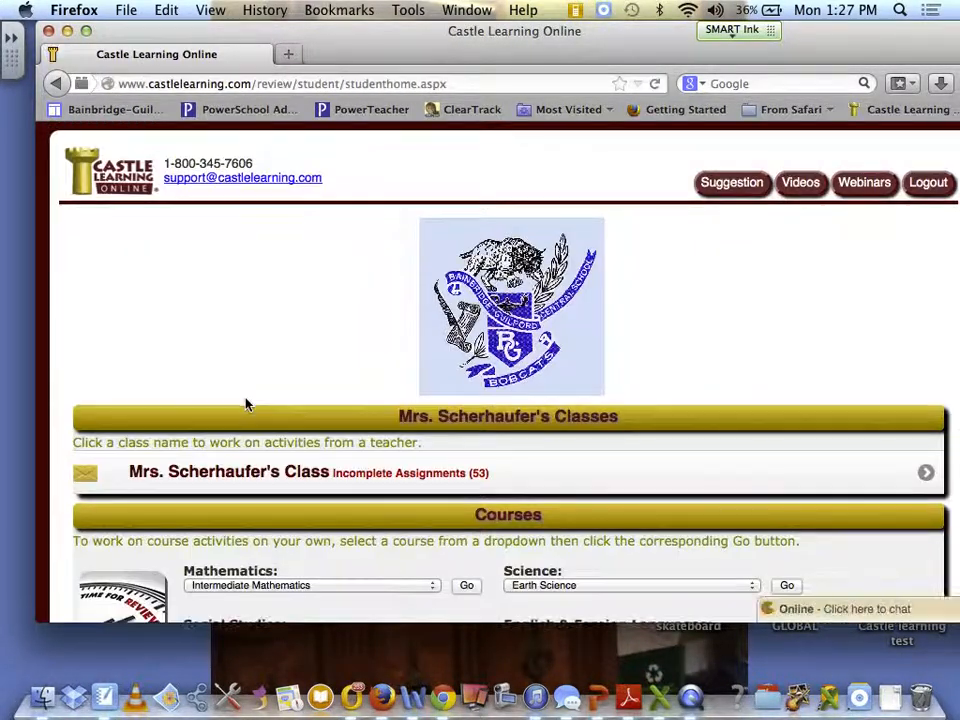
left_click(429, 476)
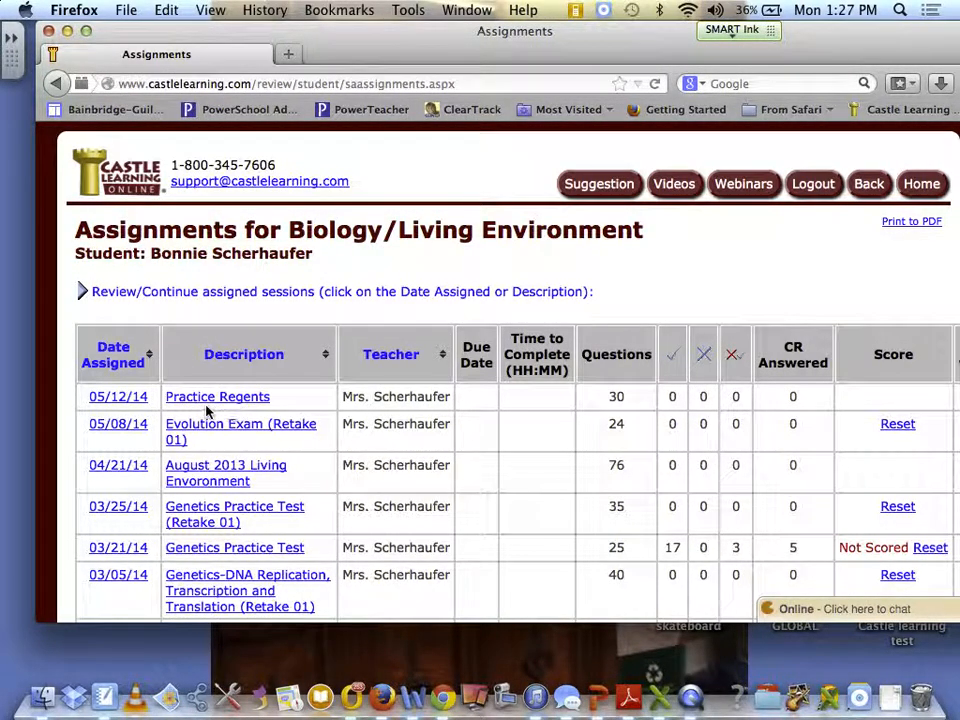
- Open Practice Regents and submit answer 2 for Question 1, which is marked incorrect
left_click(236, 398)
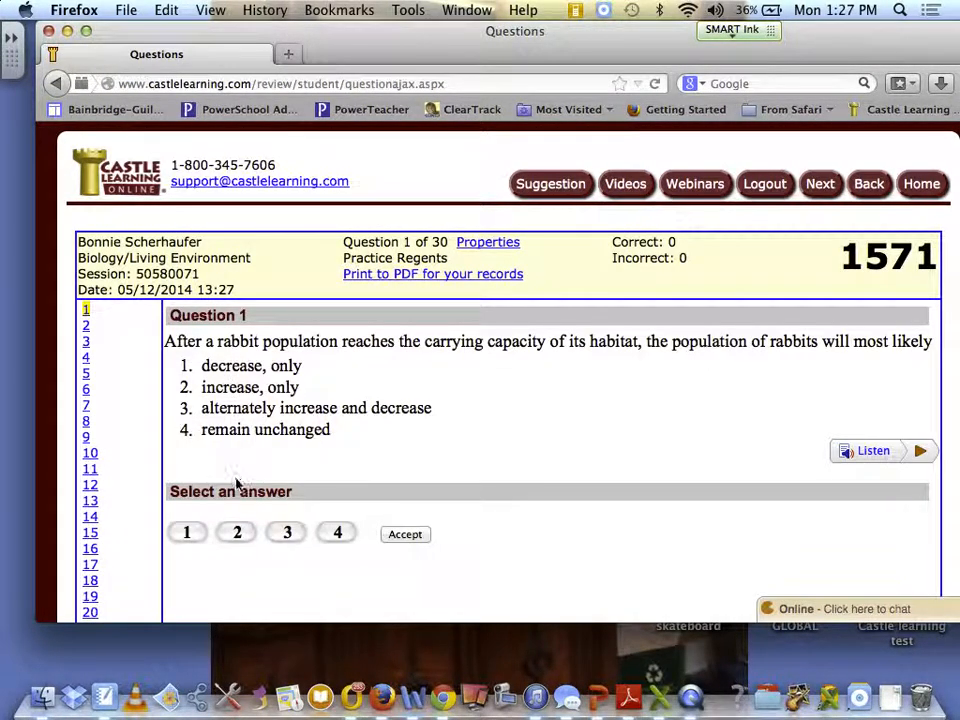
left_click(240, 535)
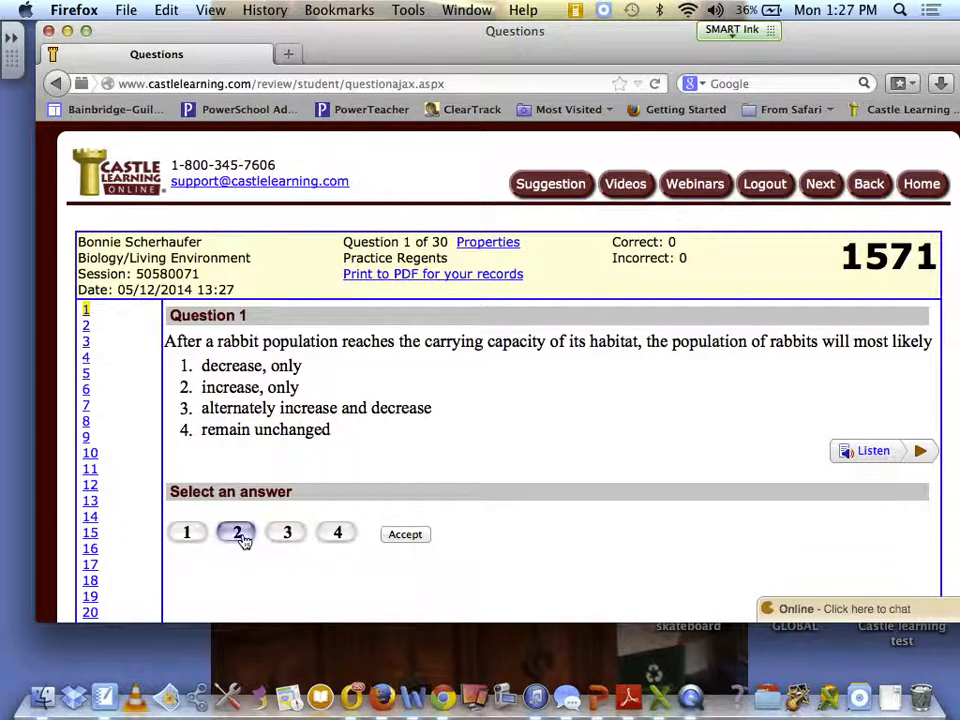
left_click(407, 535)
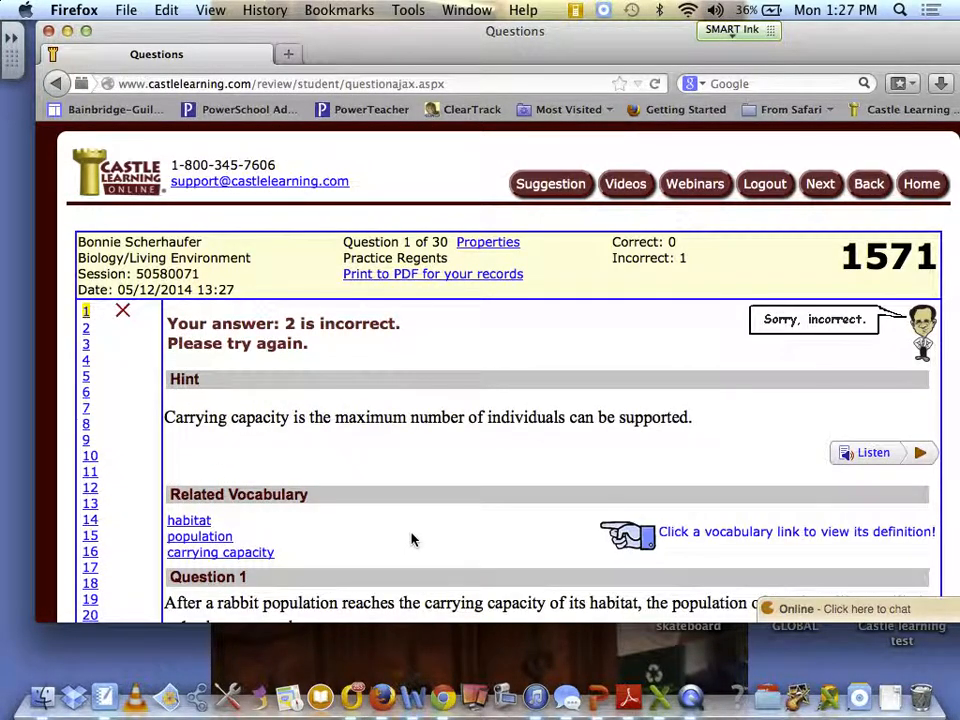
scroll(391, 497, "down", 3)
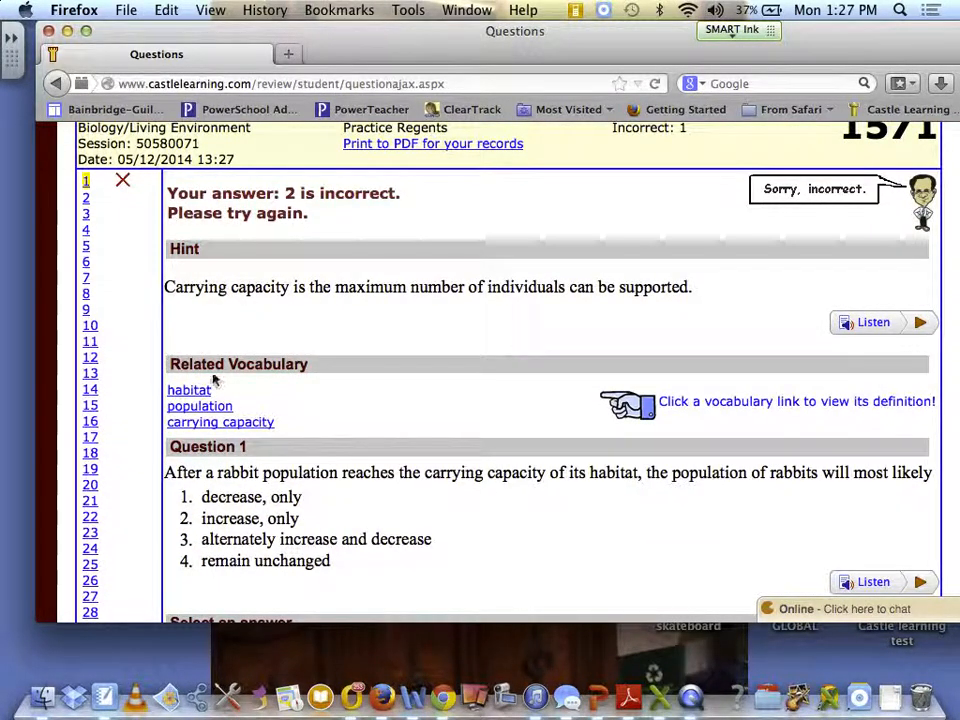
- Read the habitat and population definitions linked in the carrying-capacity hint
left_click(195, 391)
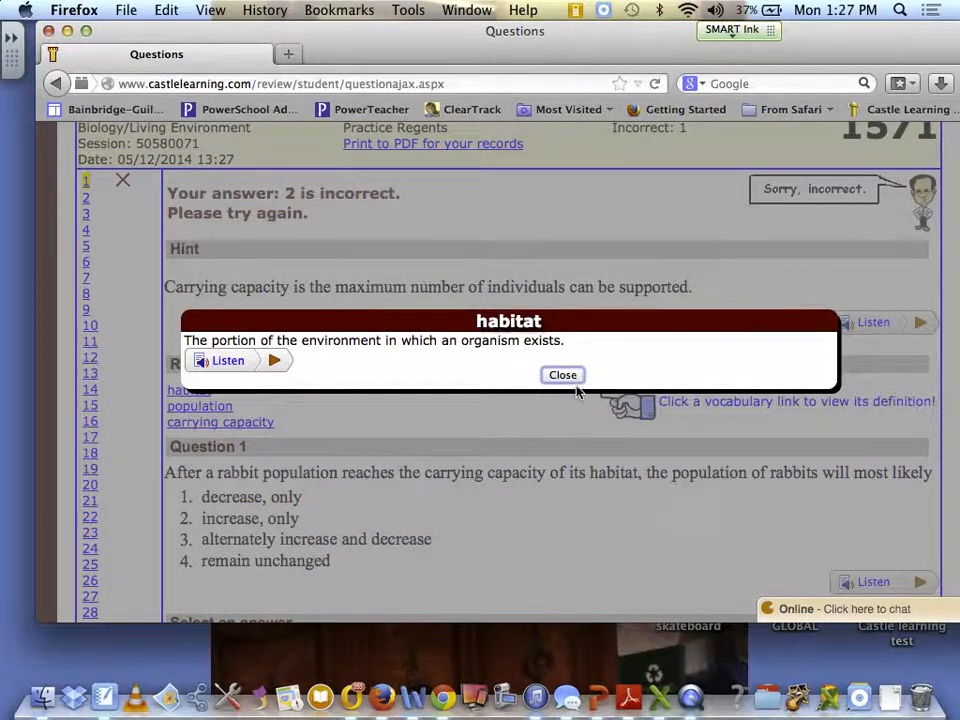
left_click(576, 375)
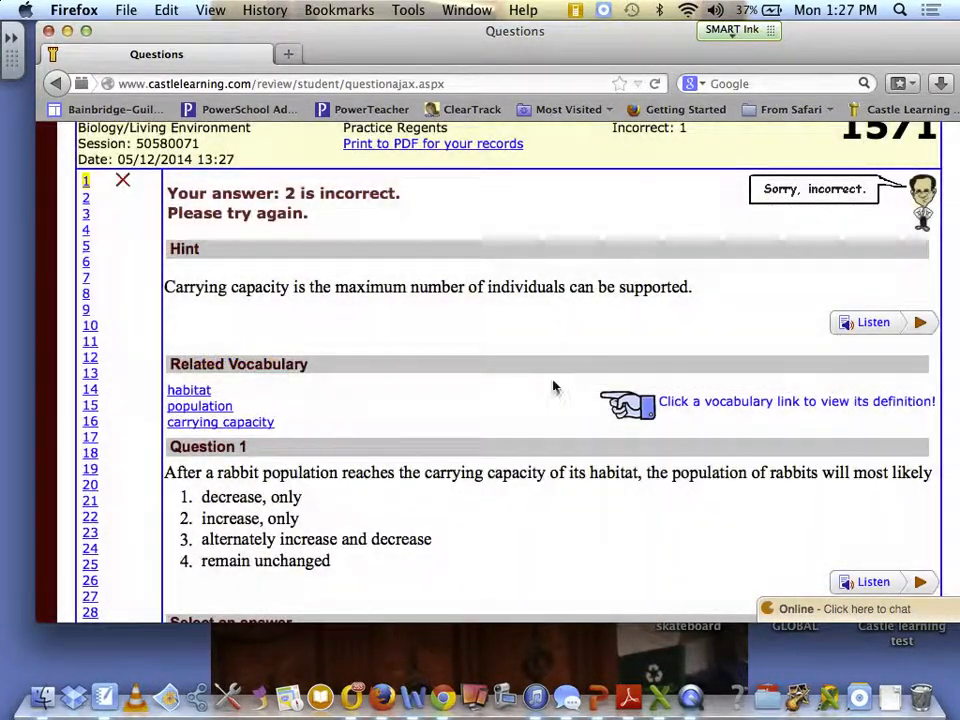
left_click(212, 406)
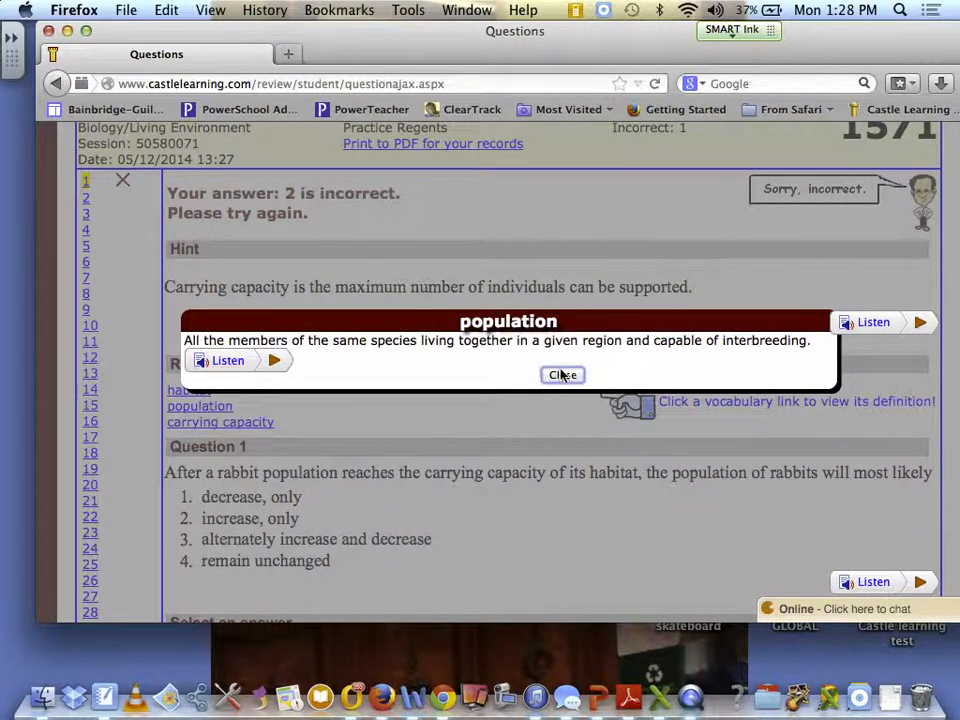
left_click(562, 375)
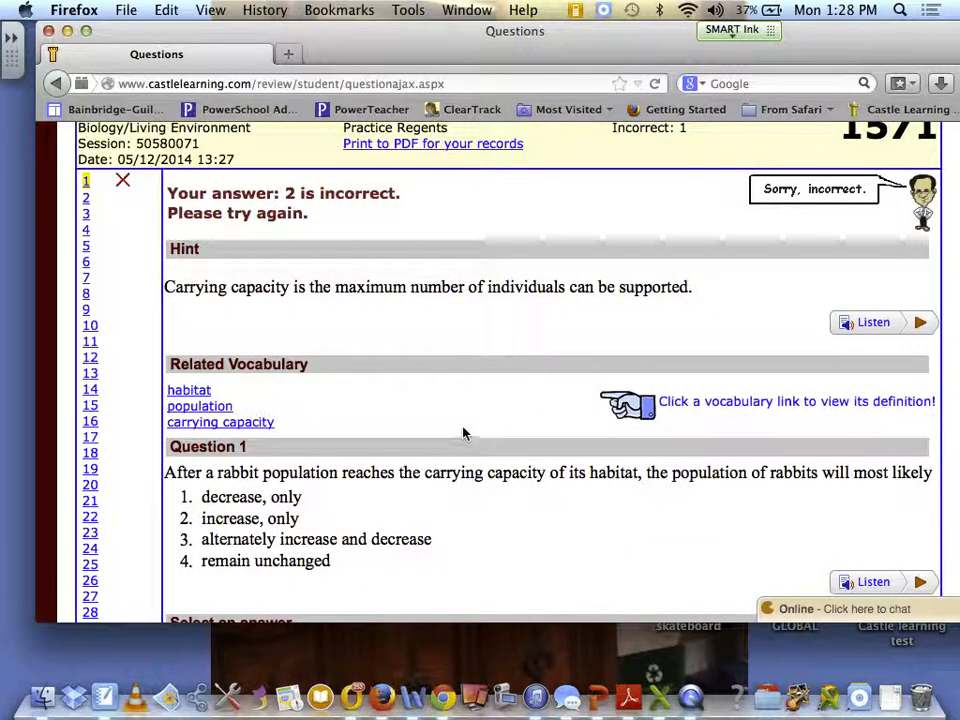
scroll(463, 434, "down", 5)
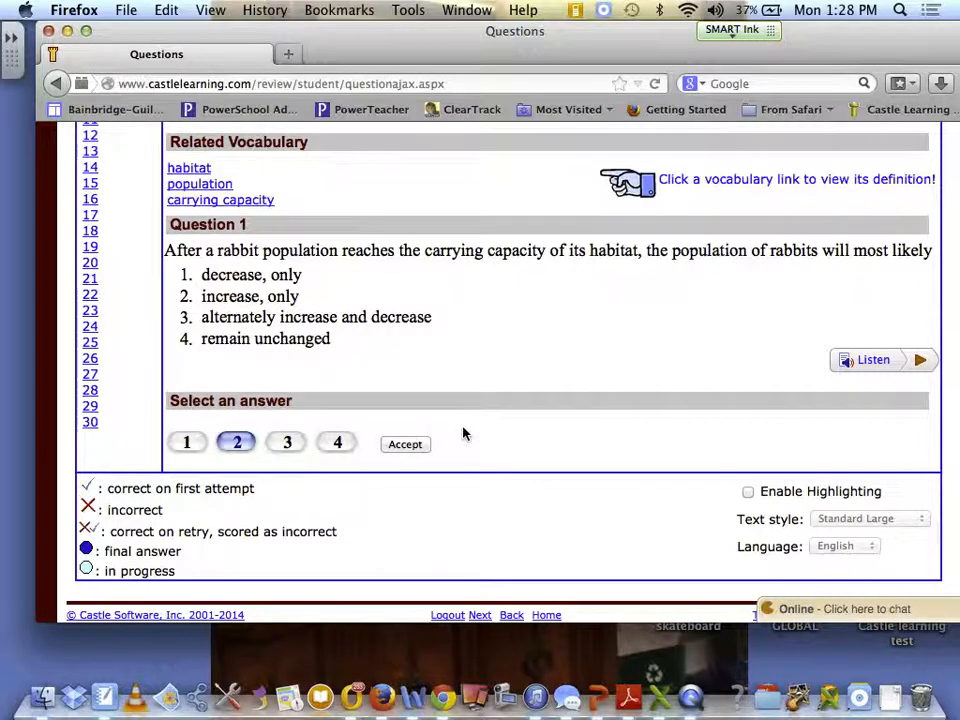
scroll(463, 434, "up", 8)
scroll(463, 434, "down", 6)
scroll(463, 434, "up", 2)
scroll(463, 434, "up", 5)
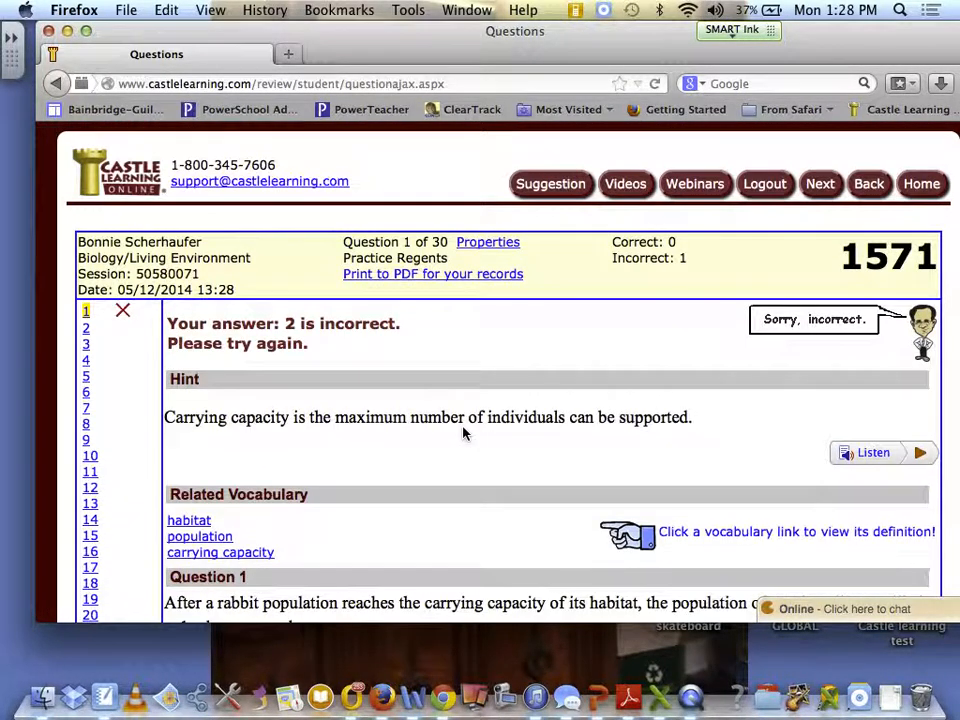
- Leave Question 1 without retrying, then reset Practice Regents to clear all previous answers
left_click(868, 189)
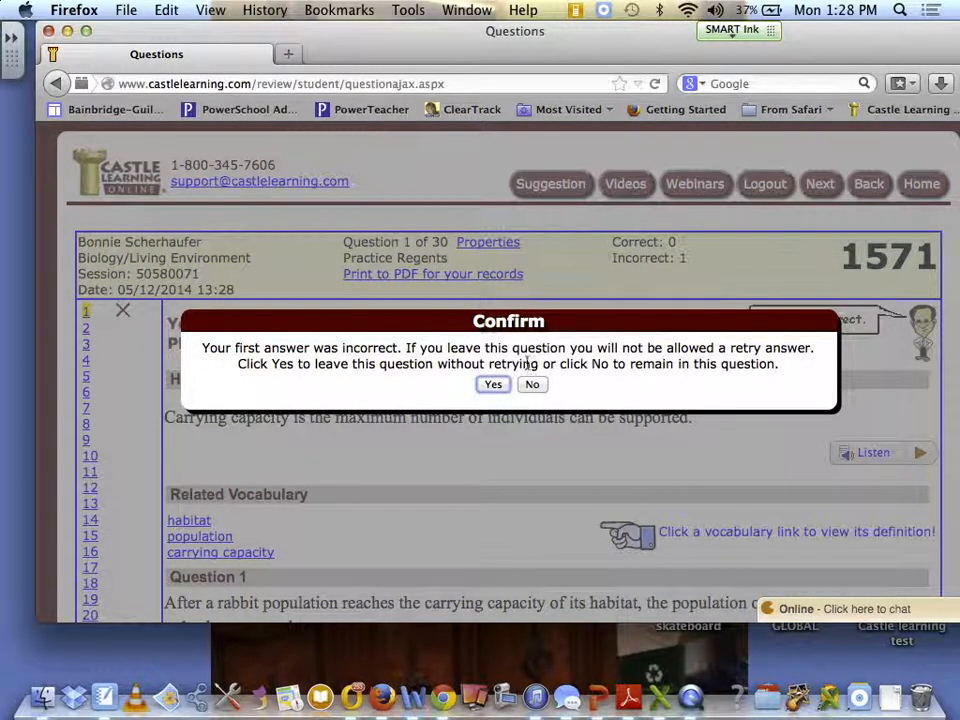
left_click(493, 385)
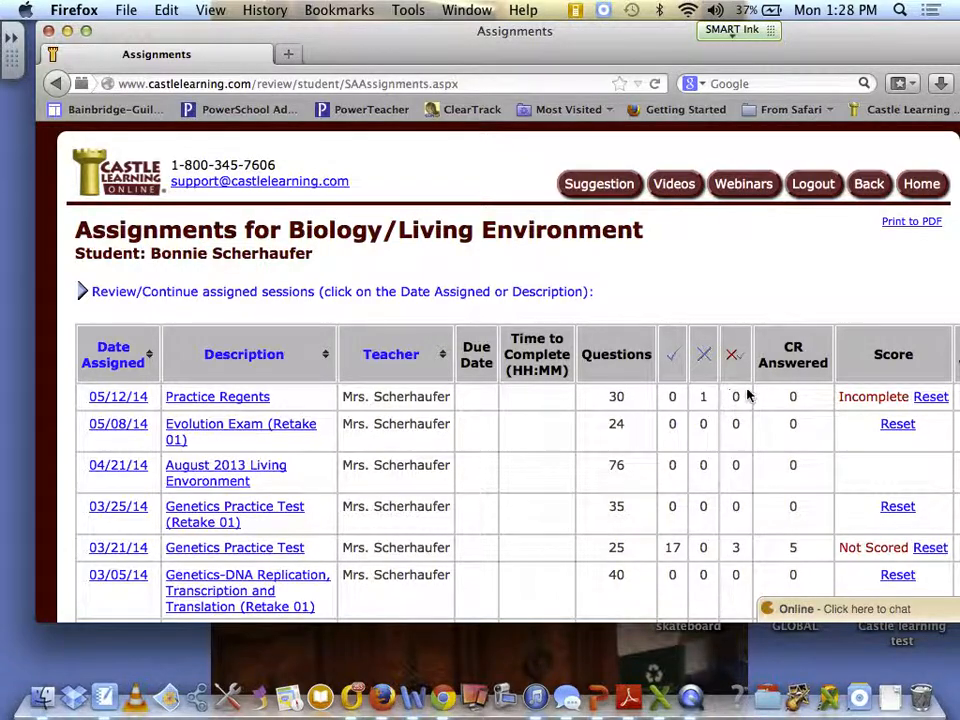
left_click(930, 397)
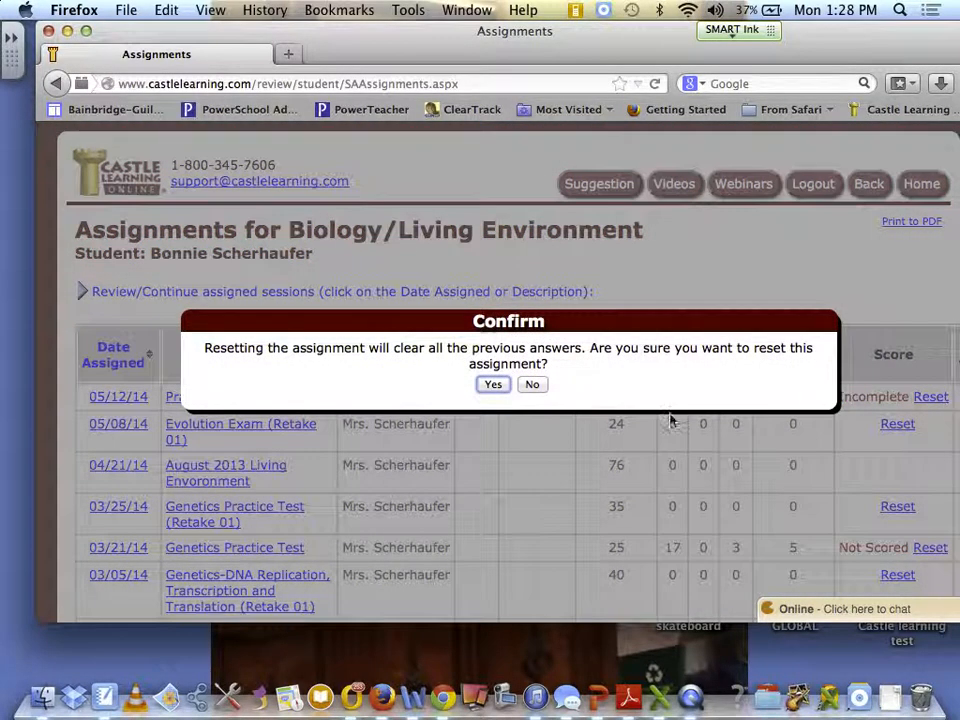
left_click(493, 386)
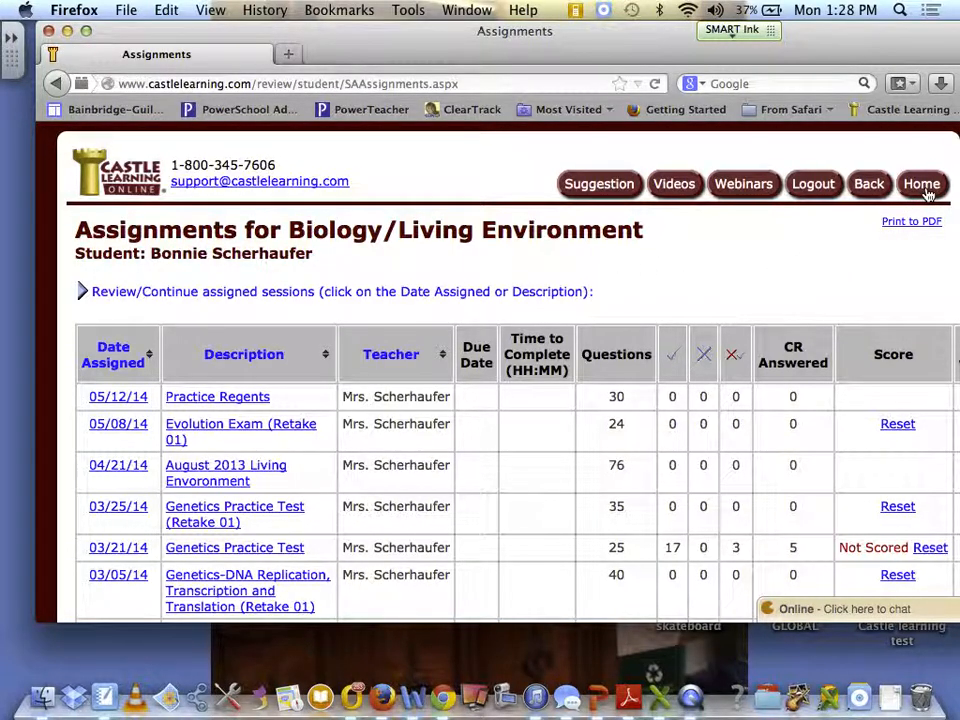
- Nudge the Firefox window into place and bring QuickTime Player to the front from the Dock
left_click_drag(606, 45, 578, 20)
left_click(631, 10)
left_click(631, 10)
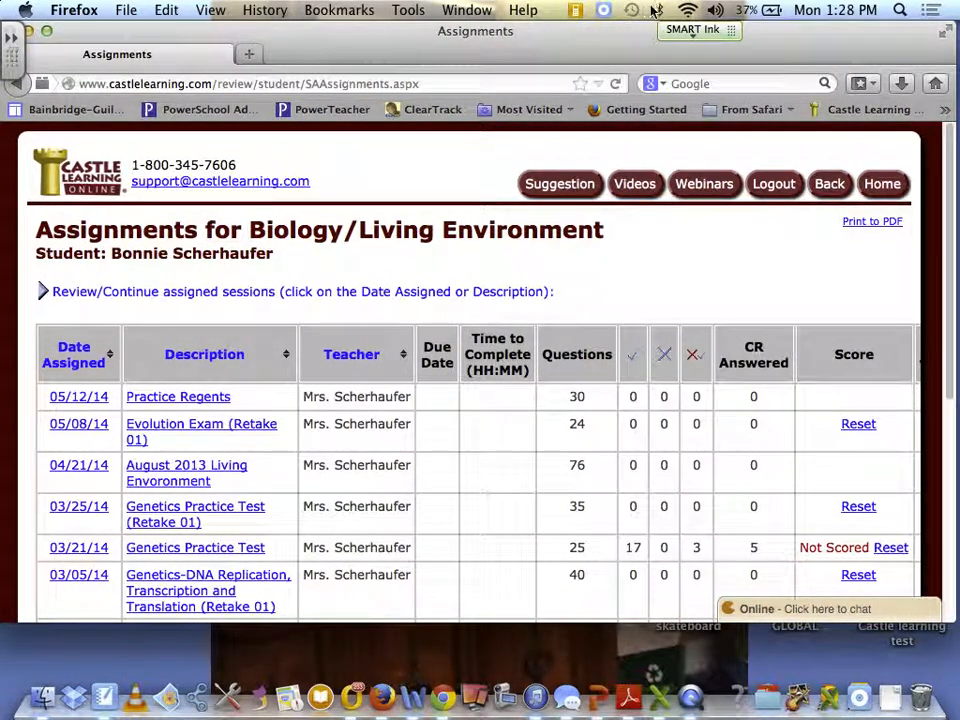
left_click(664, 12)
left_click(531, 11)
left_click(523, 10)
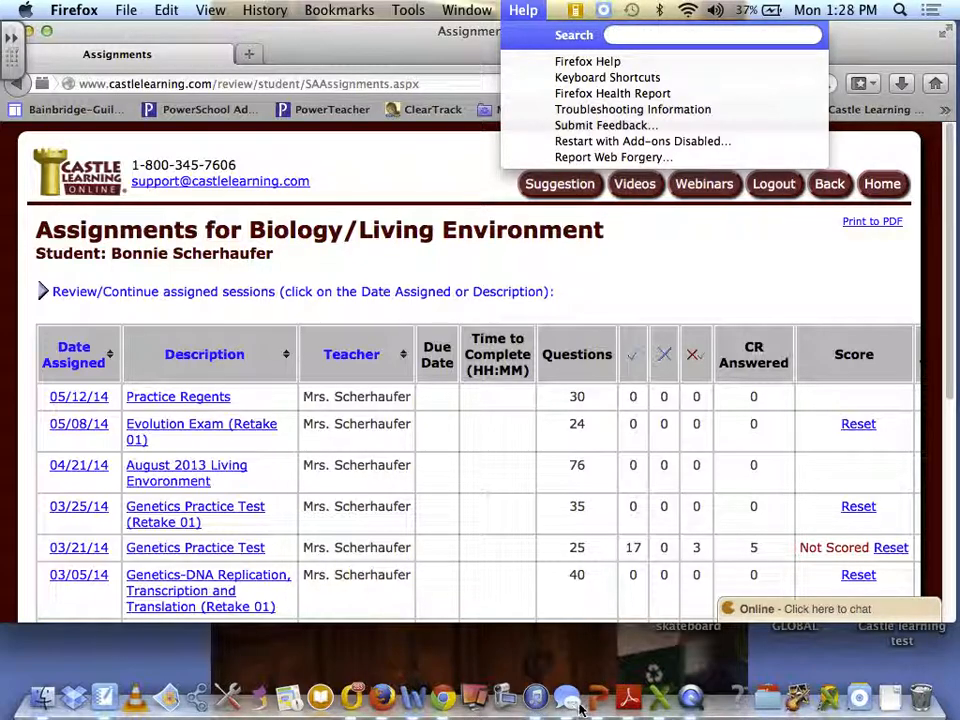
left_click(507, 706)
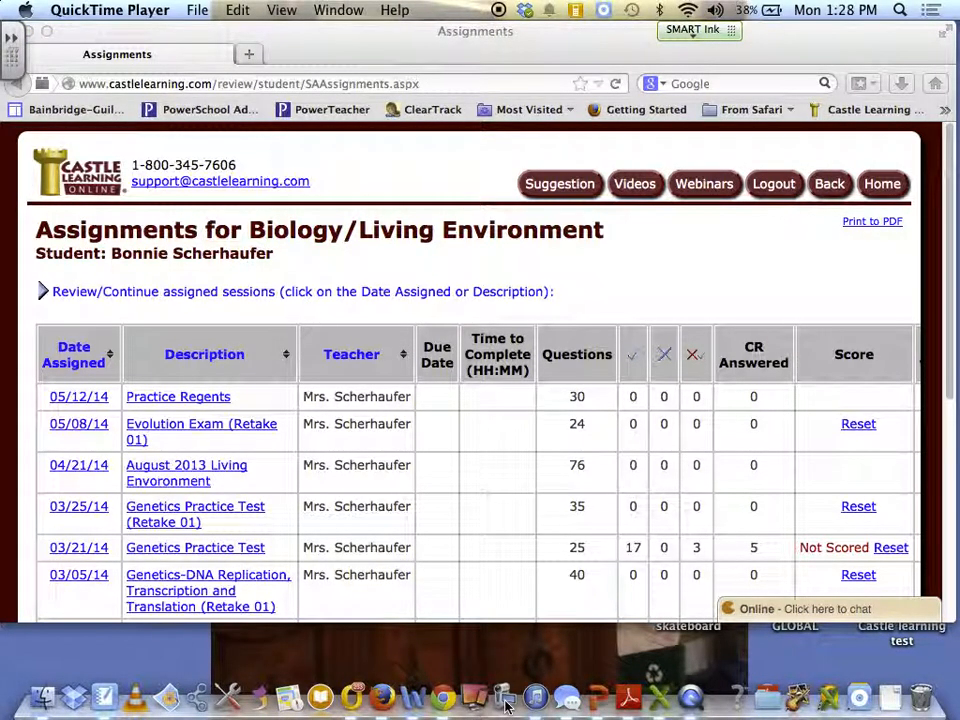
left_click_drag(538, 52, 608, 55)
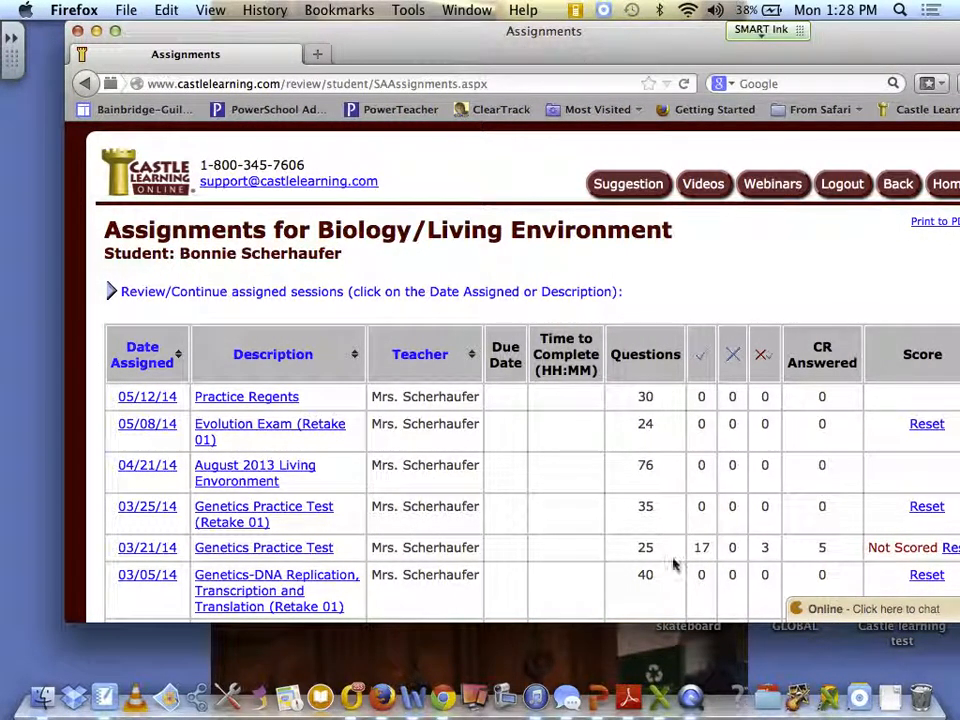
left_click(691, 706)
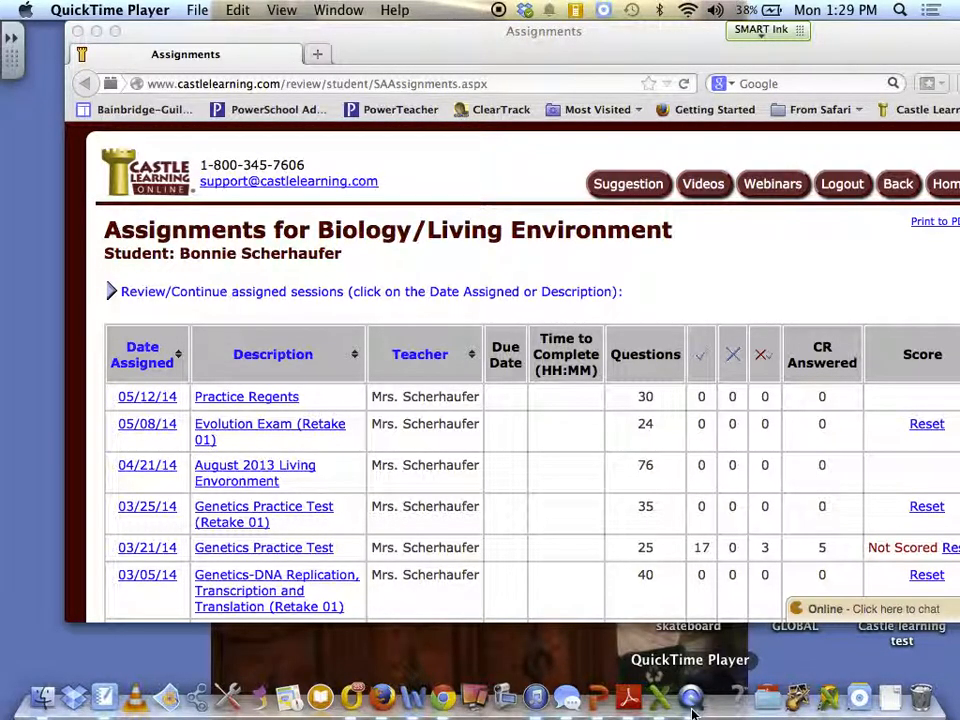
- Quit QuickTime Player and name the recording 'Teachers- how to create an assignment and assign it to students'
left_click(104, 10)
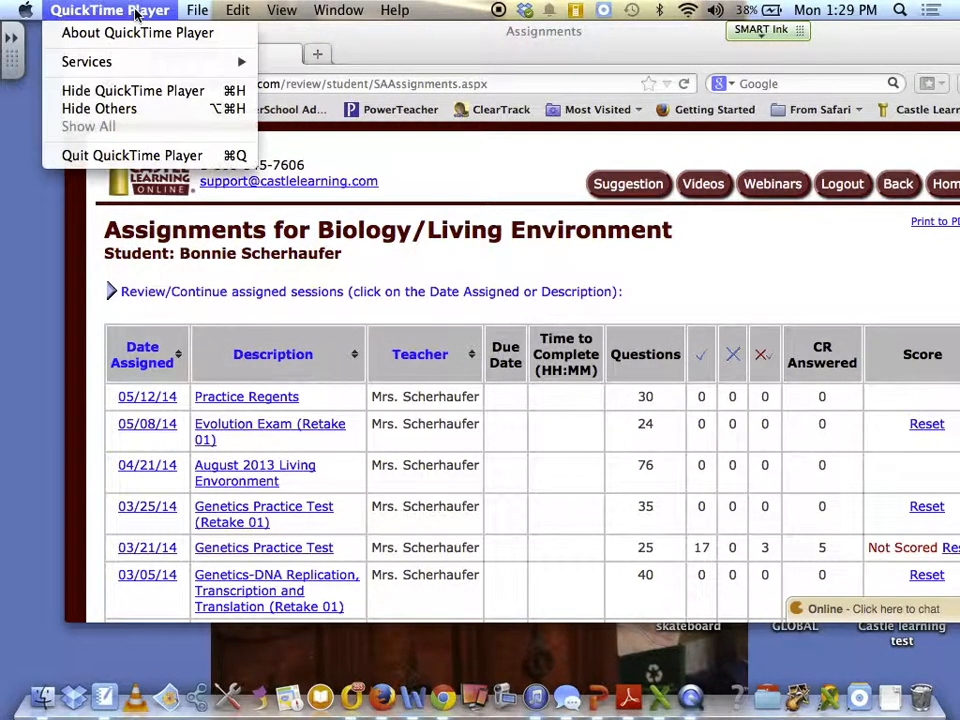
left_click(111, 157)
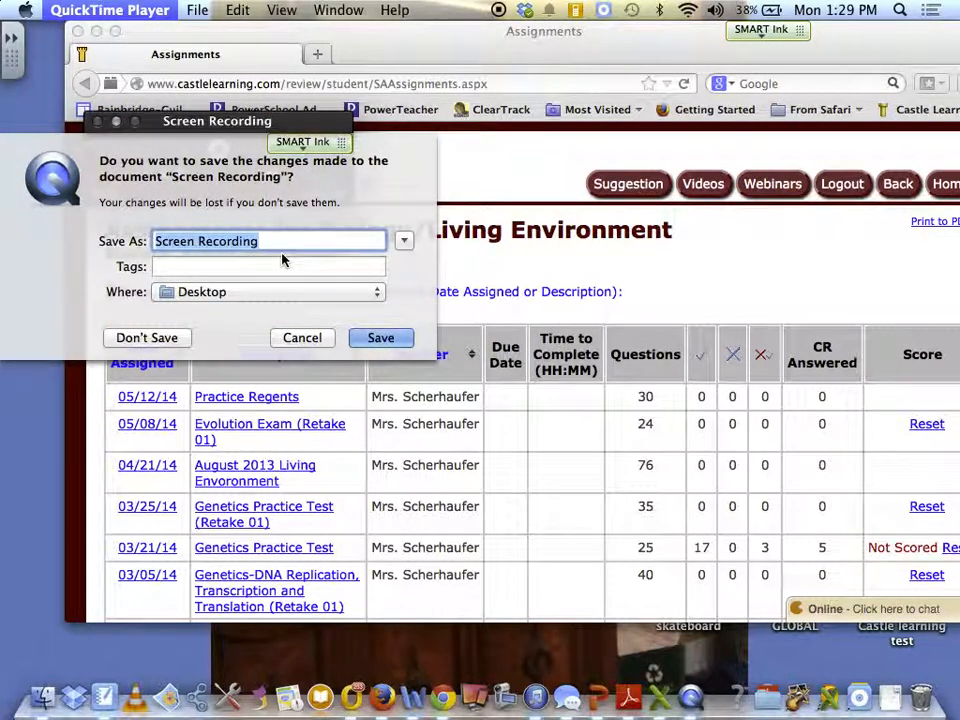
key("BackSpace")
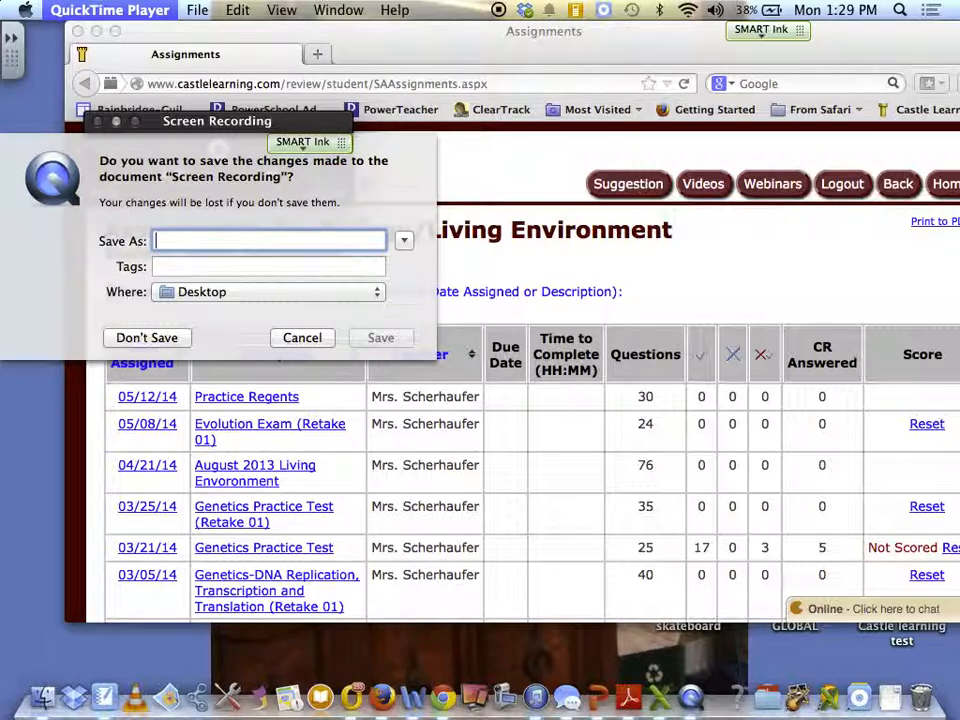
type("J")
key("BackSpace")
type("How to make")
key("BackSpace")
key("BackSpace")
key("BackSpace")
key("BackSpace")
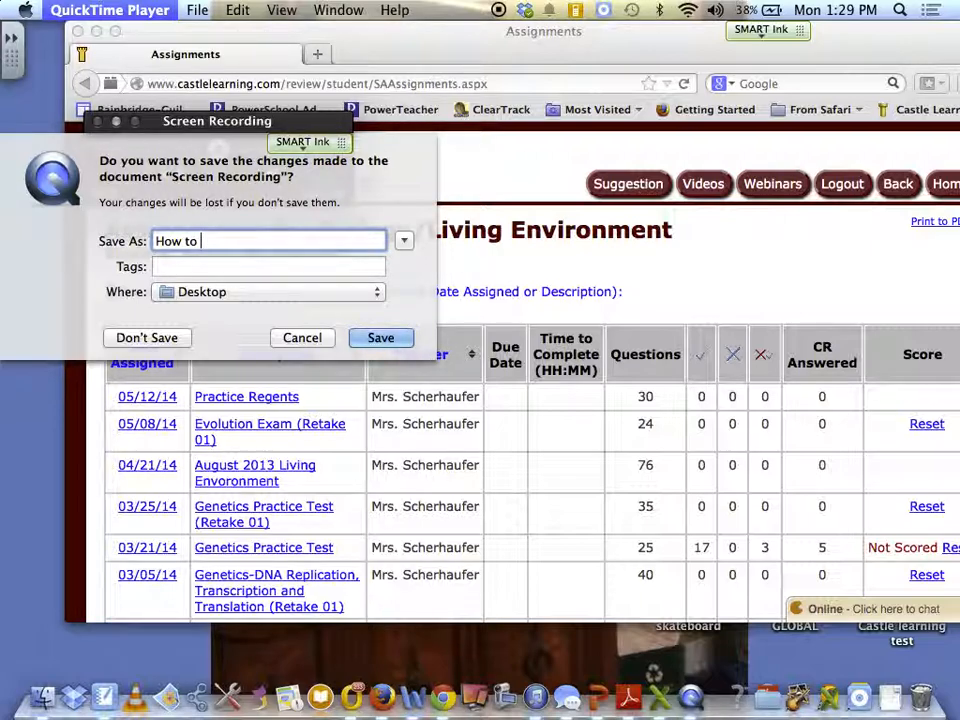
type("c")
key("BackSpace")
key("BackSpace")
key("BackSpace")
key("BackSpace")
key("BackSpace")
key("BackSpace")
key("BackSpace")
type("Teachers- how to create a")
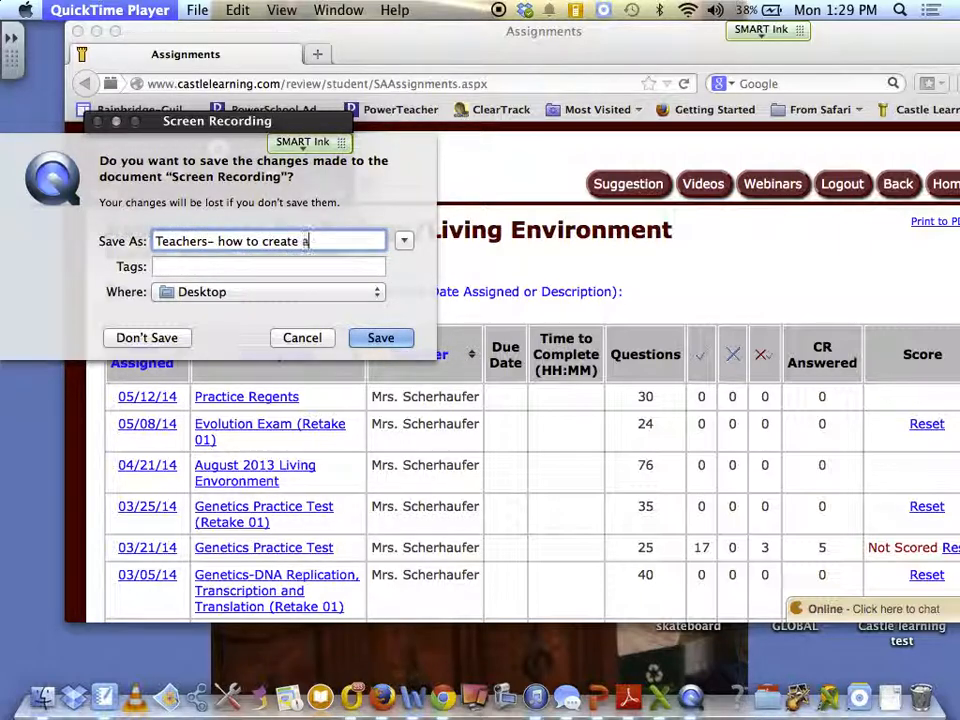
type("n assignment and")
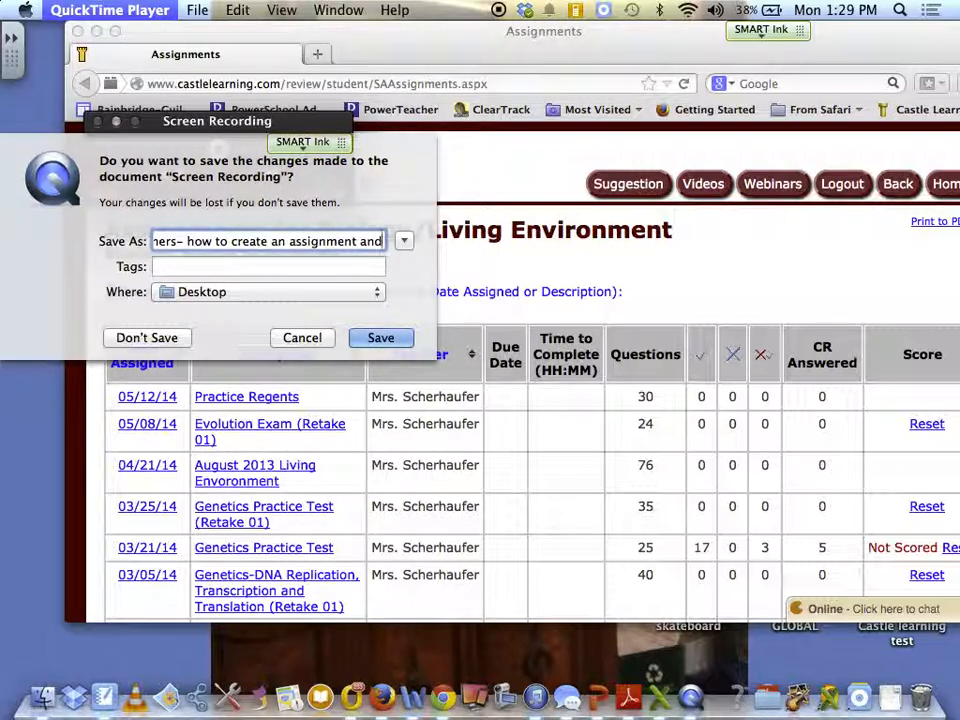
type("assig")
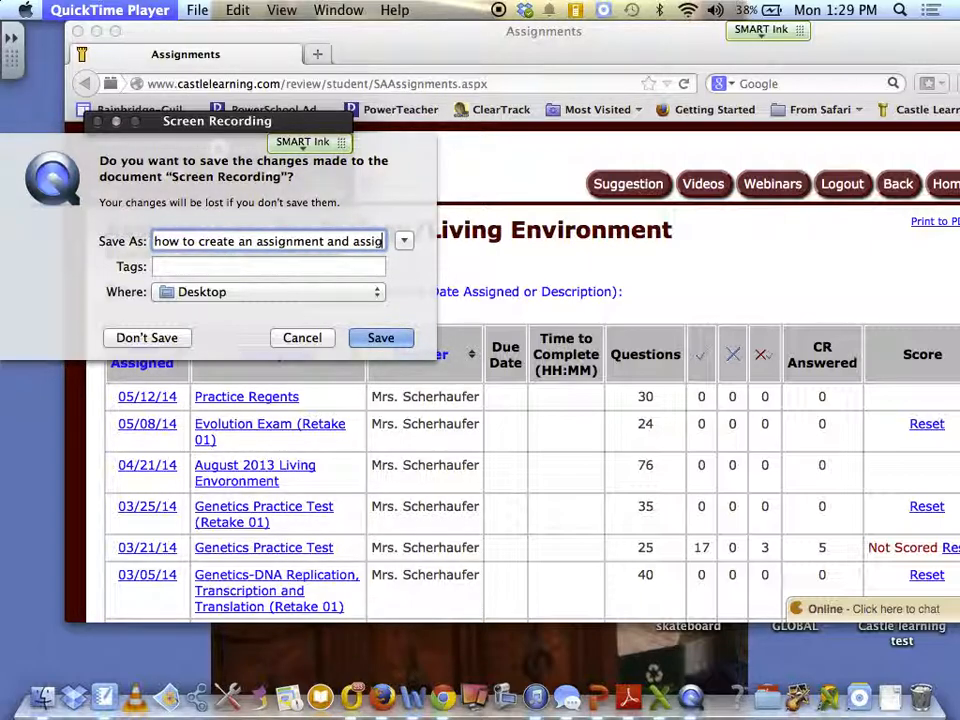
type("n it to students")
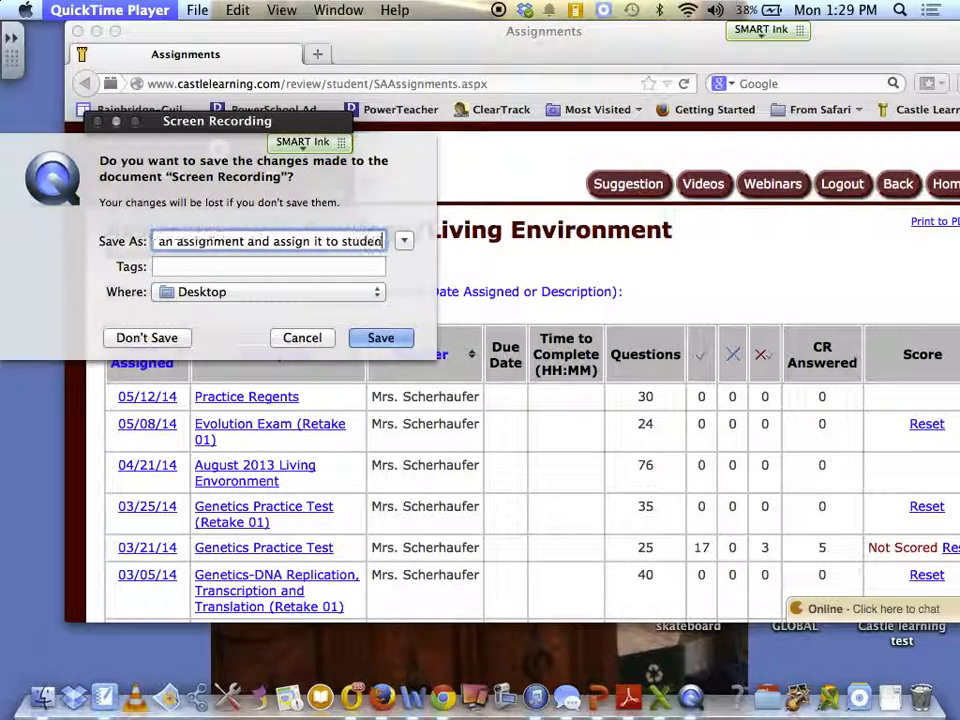